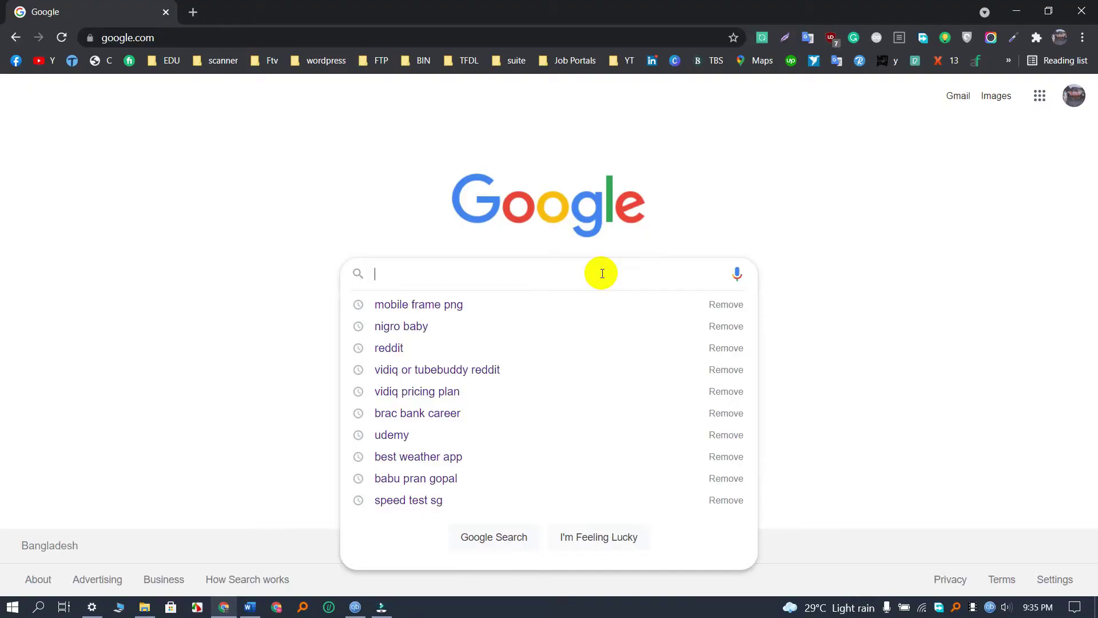
- Search Google for 'mobile frame' and browse the image results
text(mobile)
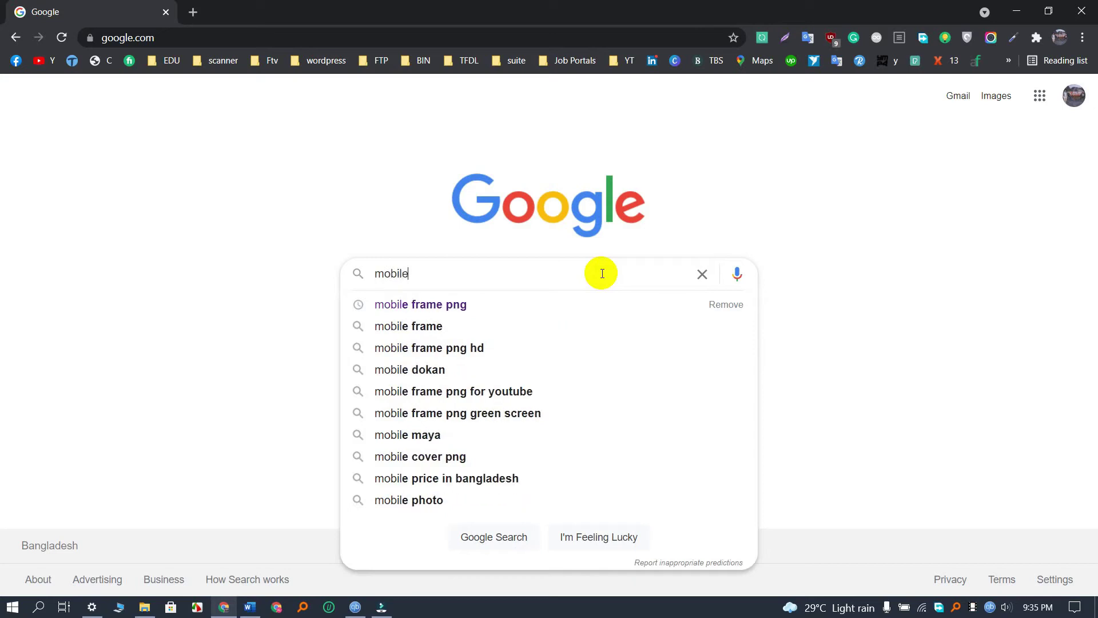
click(471, 325)
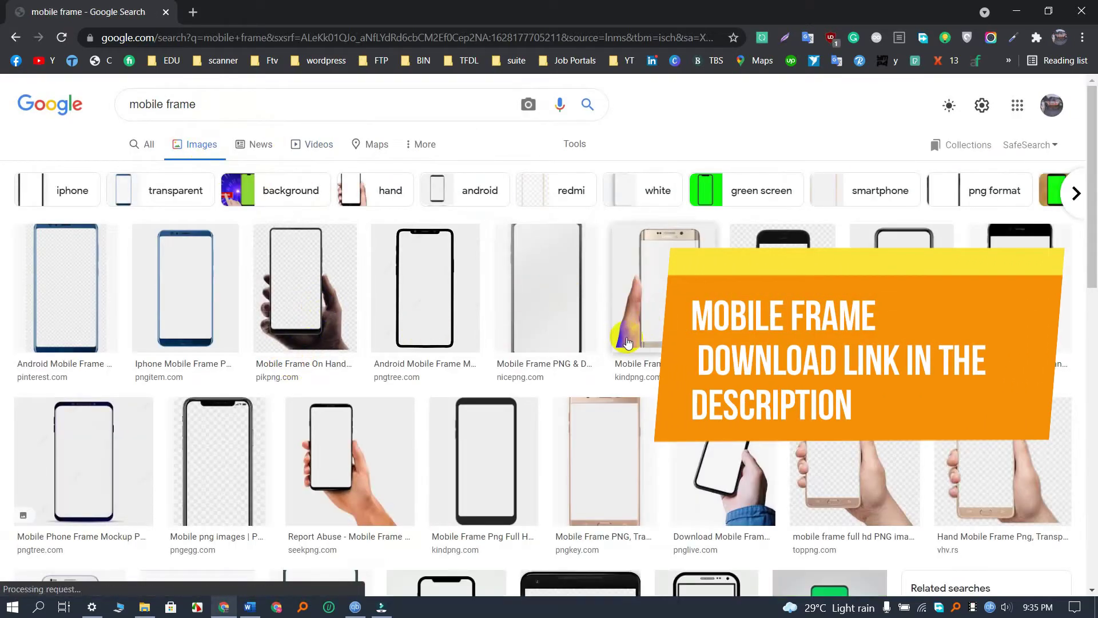
scroll(627, 342, down, 1)
scroll(497, 348, up, 1)
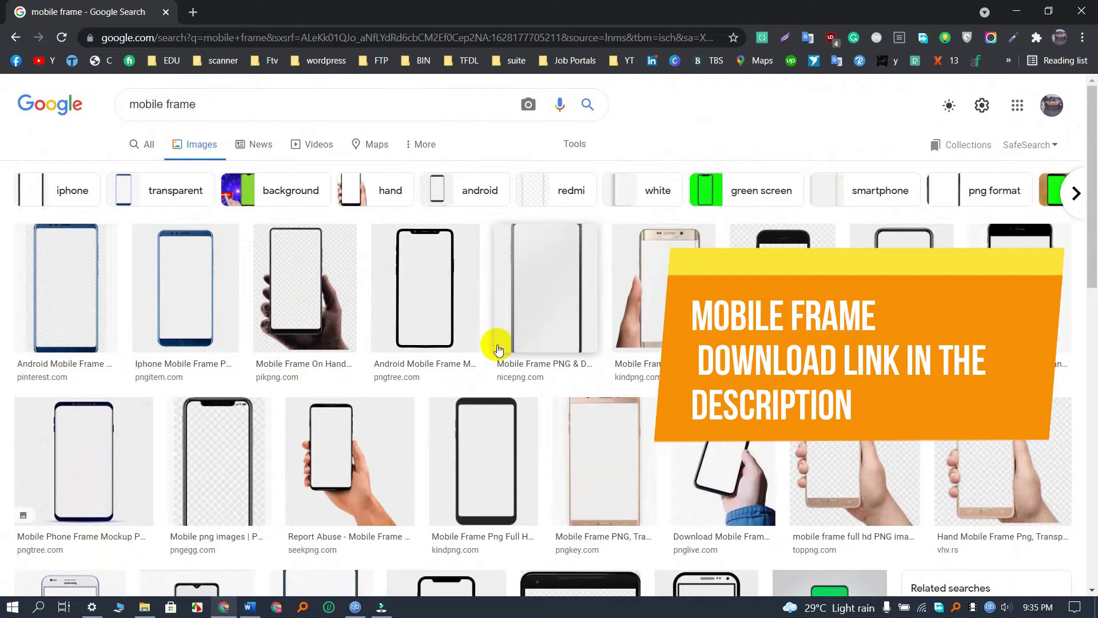
scroll(497, 349, down, 4)
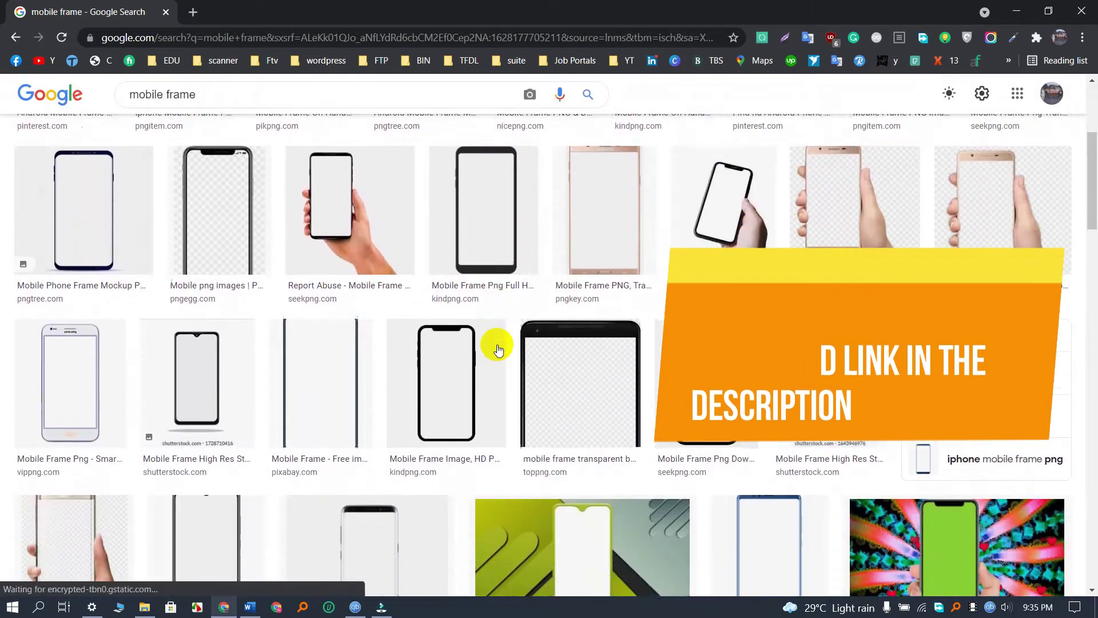
scroll(495, 346, down, 3)
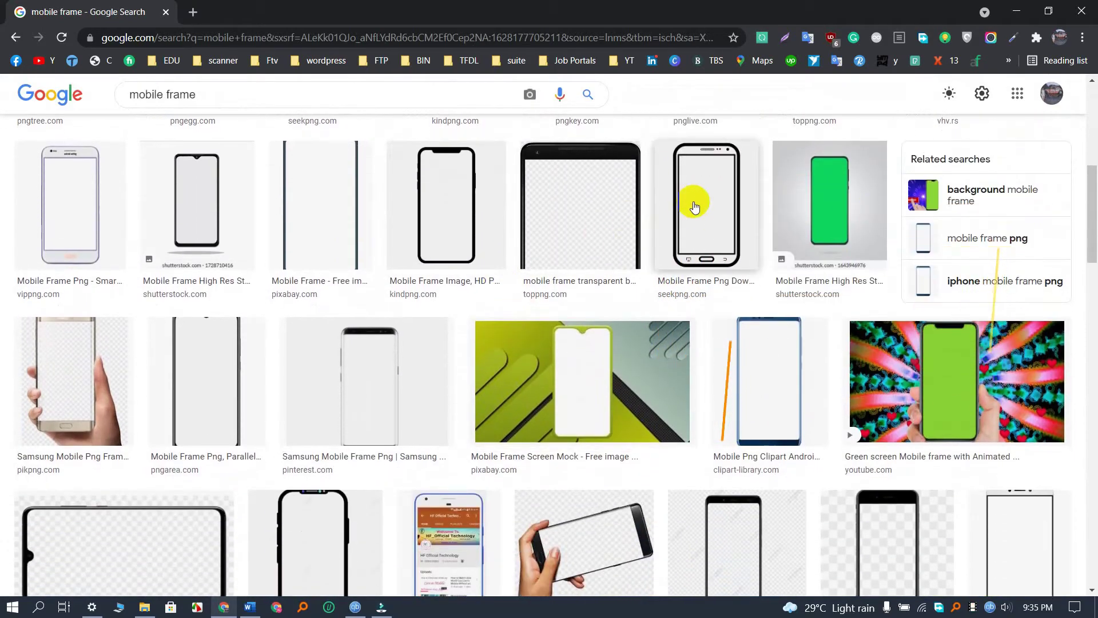
- Preview several phone frame images, including Mobile Frame Letv and a gold phone frame
click(694, 203)
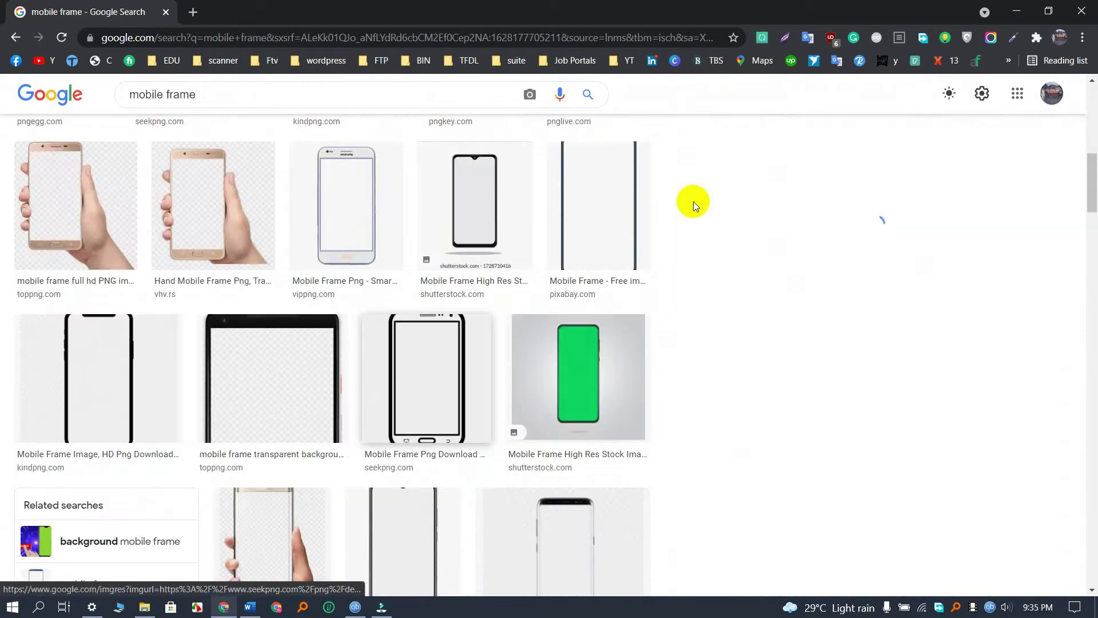
scroll(522, 323, down, 3)
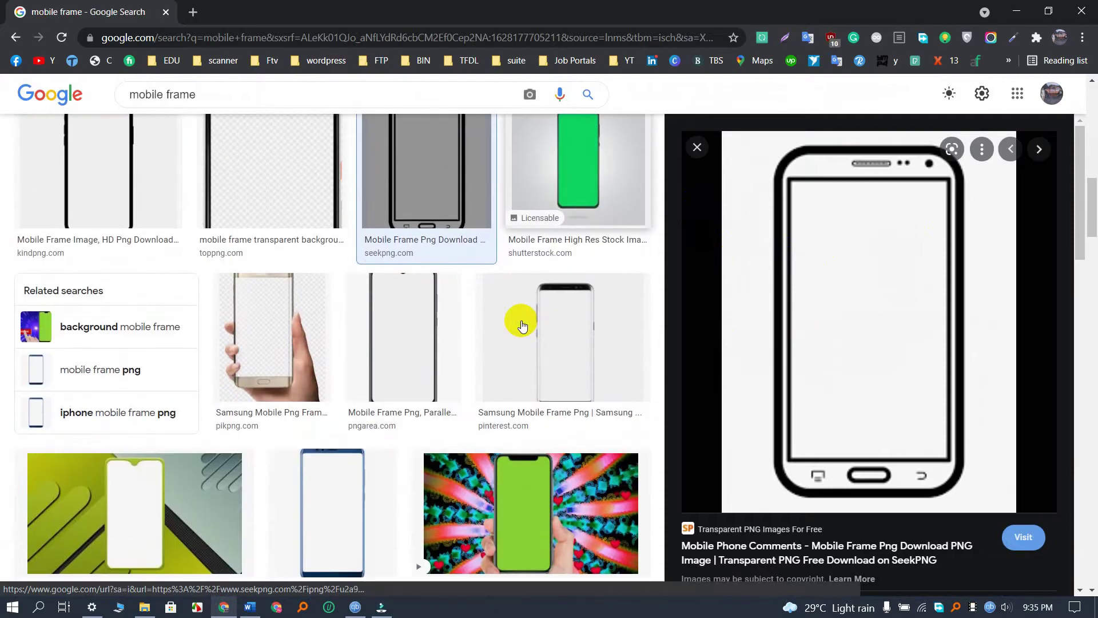
scroll(523, 325, down, 4)
scroll(477, 325, down, 4)
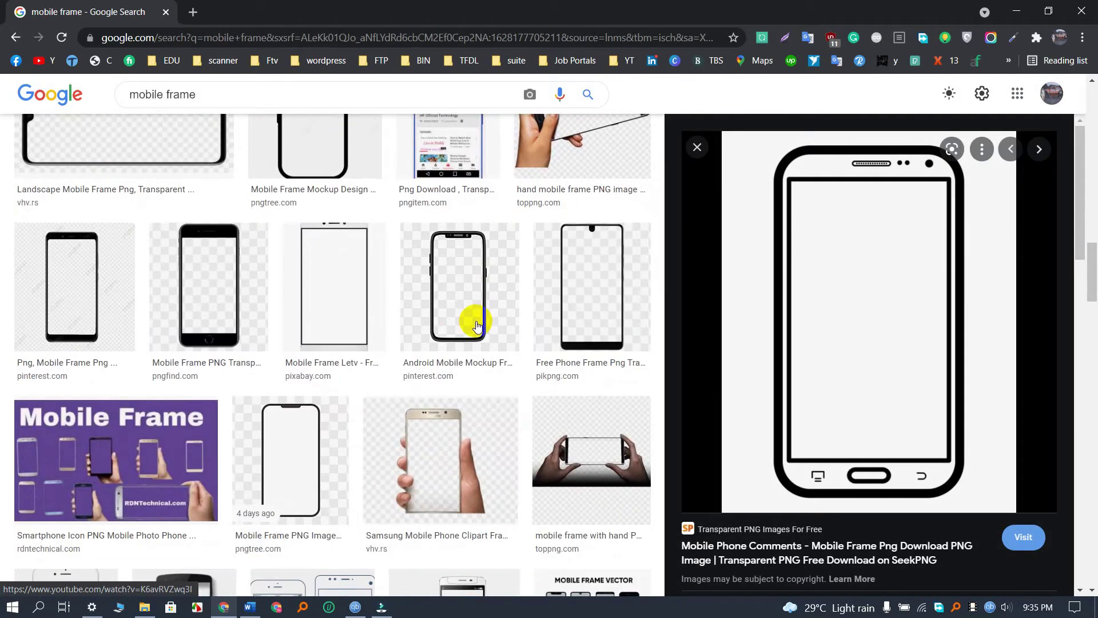
click(320, 290)
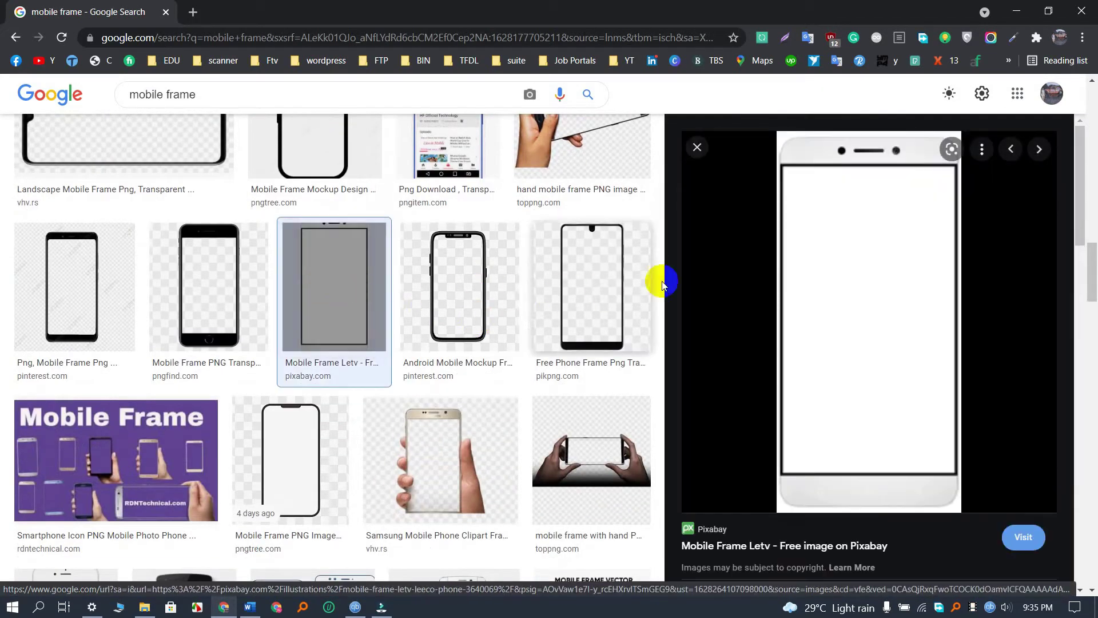
scroll(462, 300, down, 3)
scroll(463, 302, down, 5)
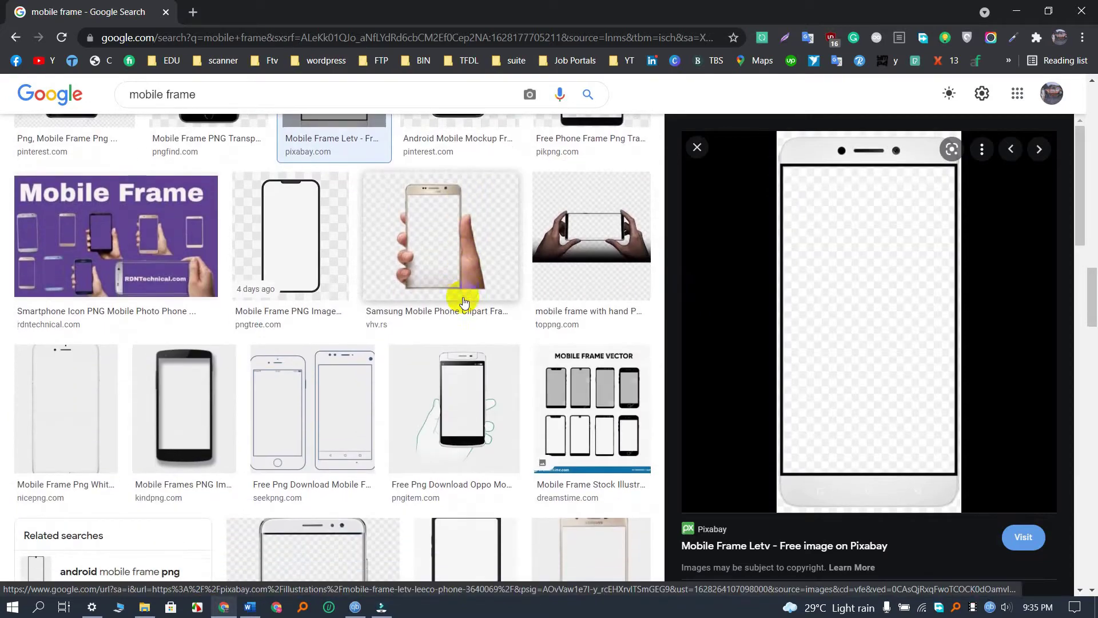
scroll(400, 303, down, 4)
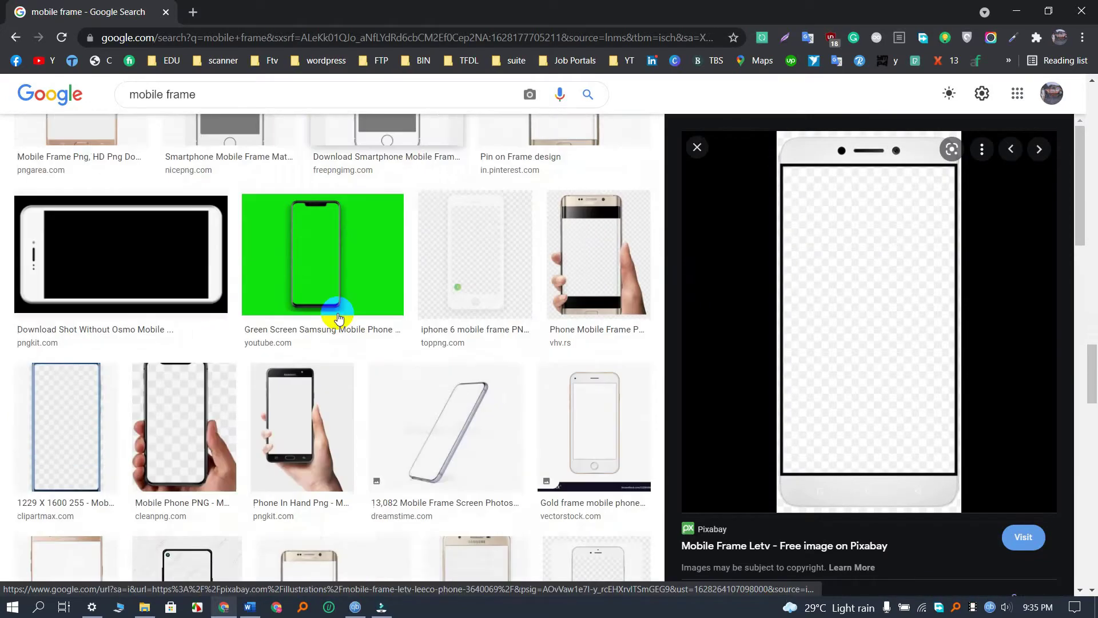
scroll(400, 314, down, 1)
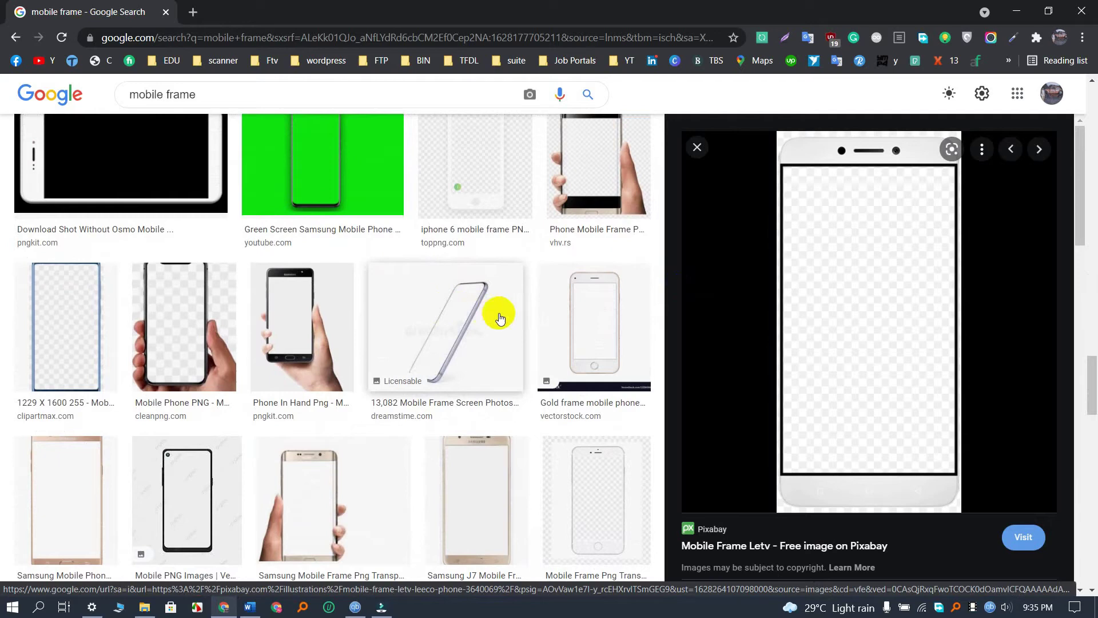
click(557, 309)
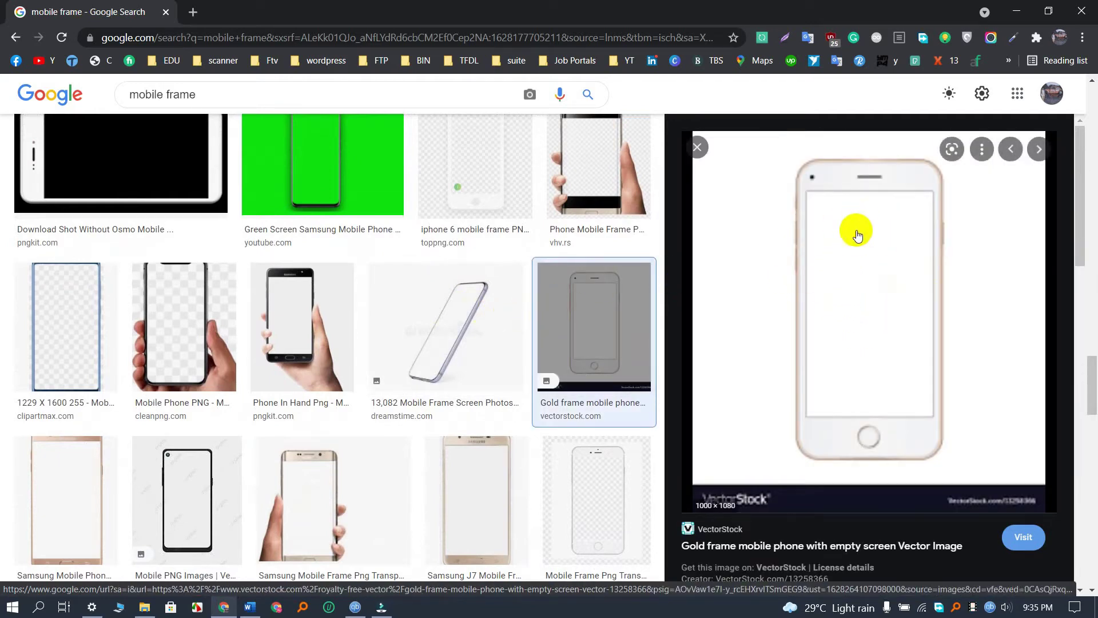
- Minimize Chrome, start a new empty Filmora project and open the File menu
click(1016, 12)
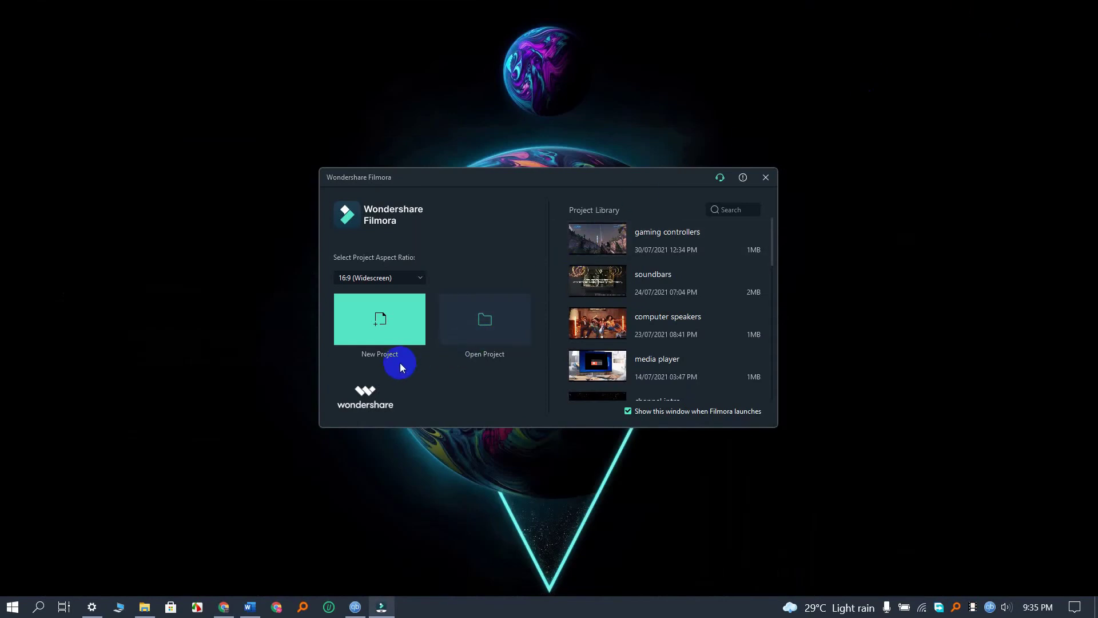
click(385, 316)
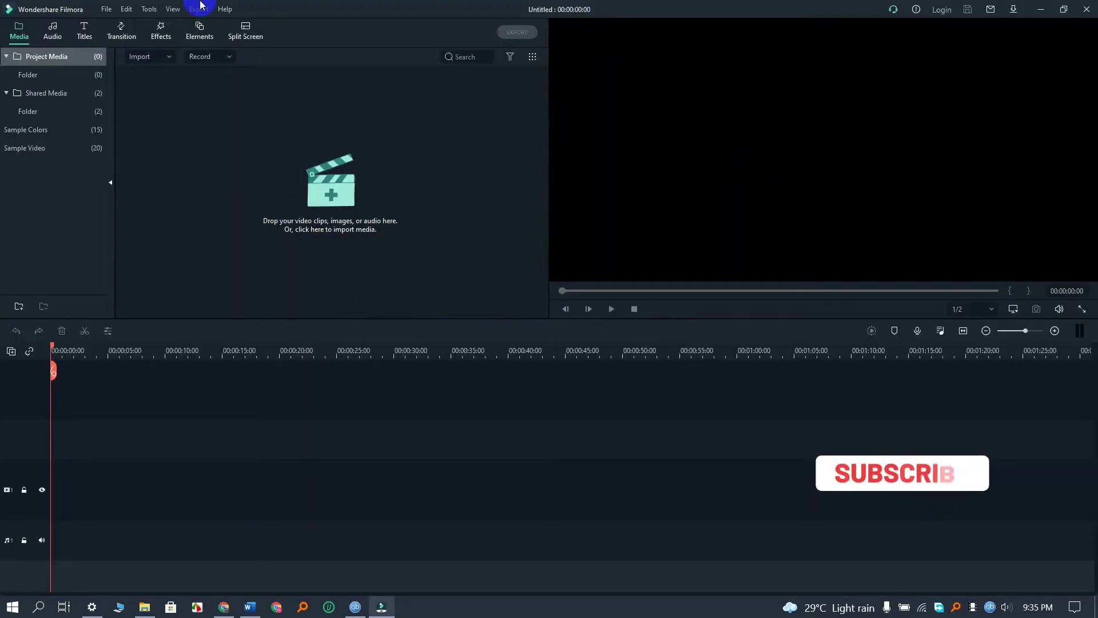
click(100, 8)
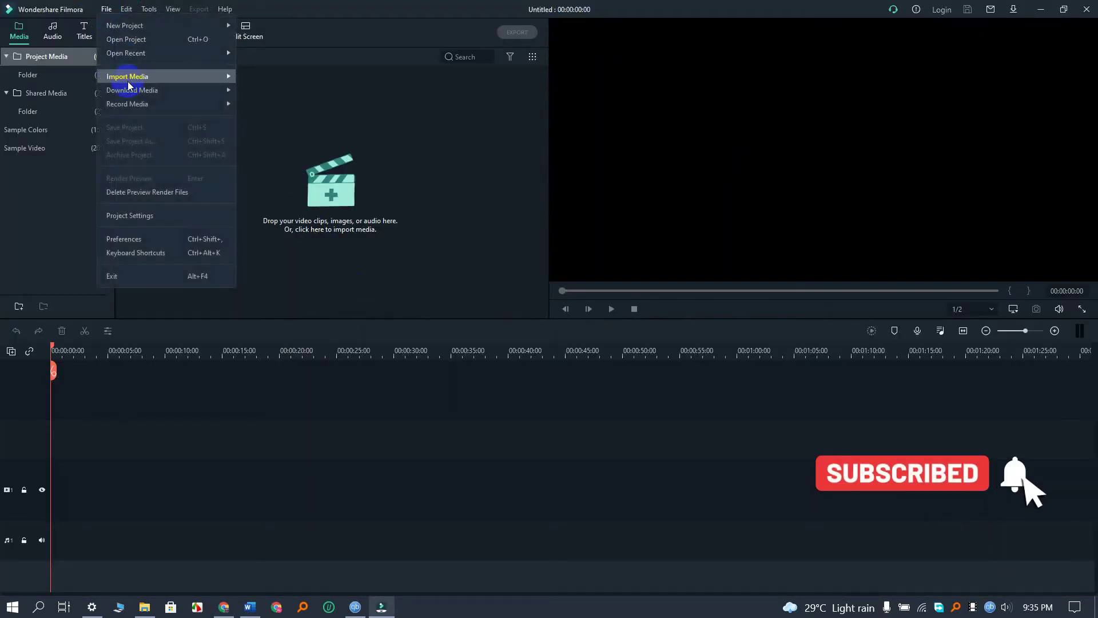
- Import video-1628175709.mp4 and android-2113313_960_720.png into project media, then show Sample Colors
mouse_move(128, 79)
click(252, 83)
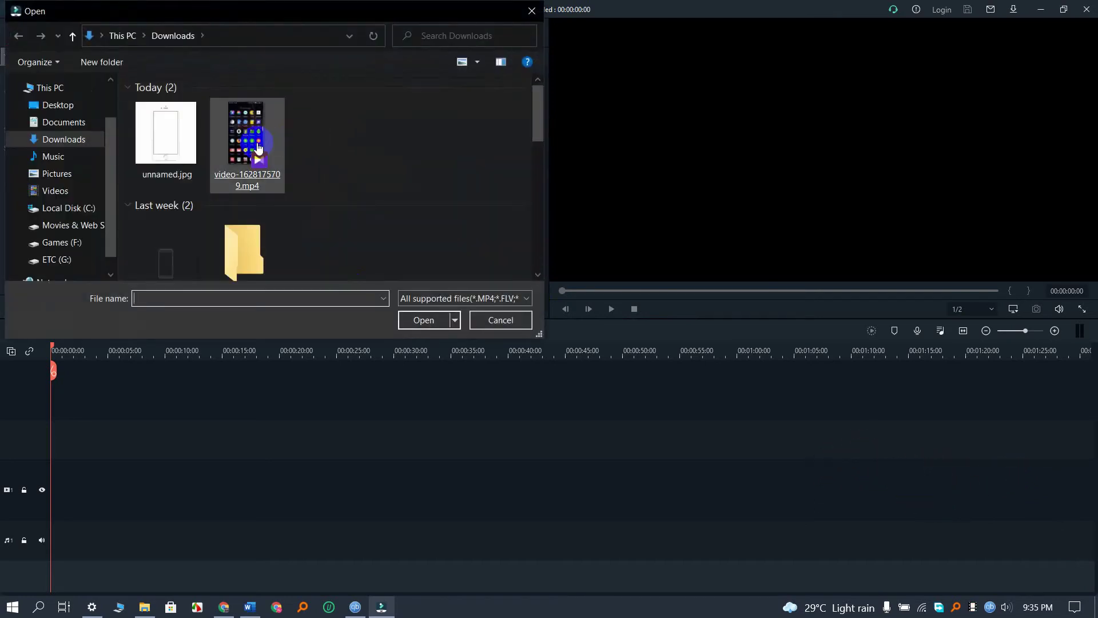
click(258, 147)
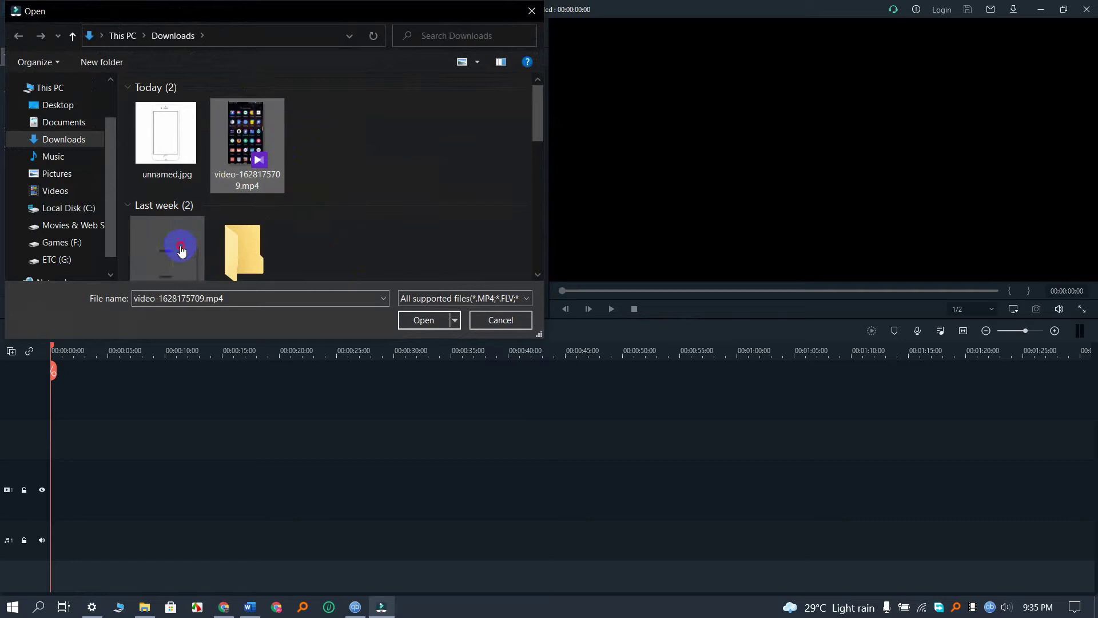
scroll(179, 247, down, 1)
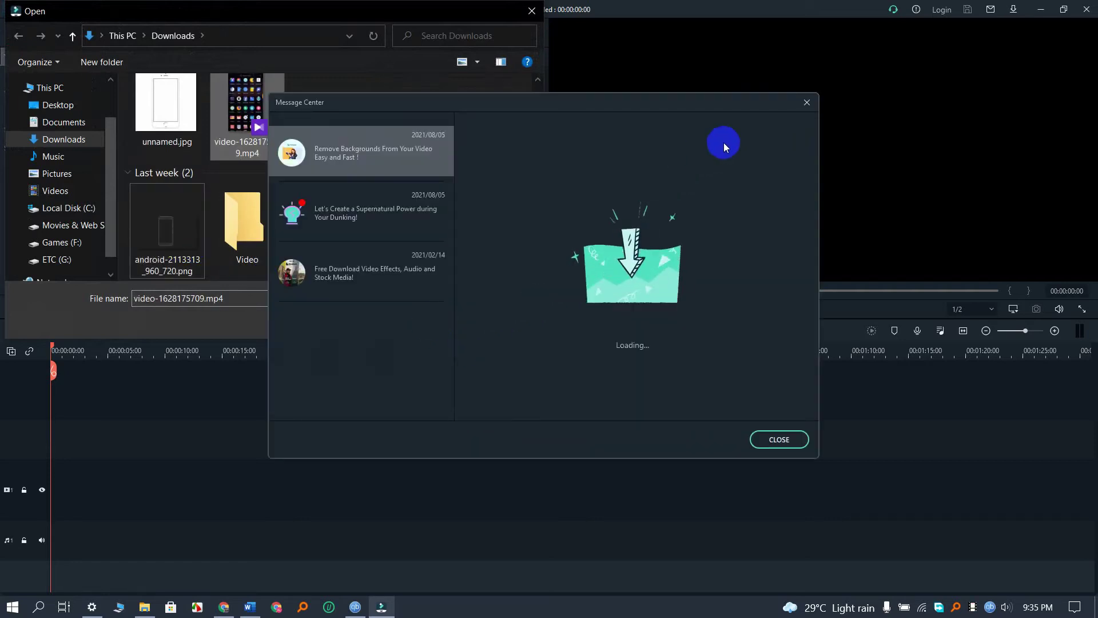
click(802, 98)
ctrl+click(167, 226)
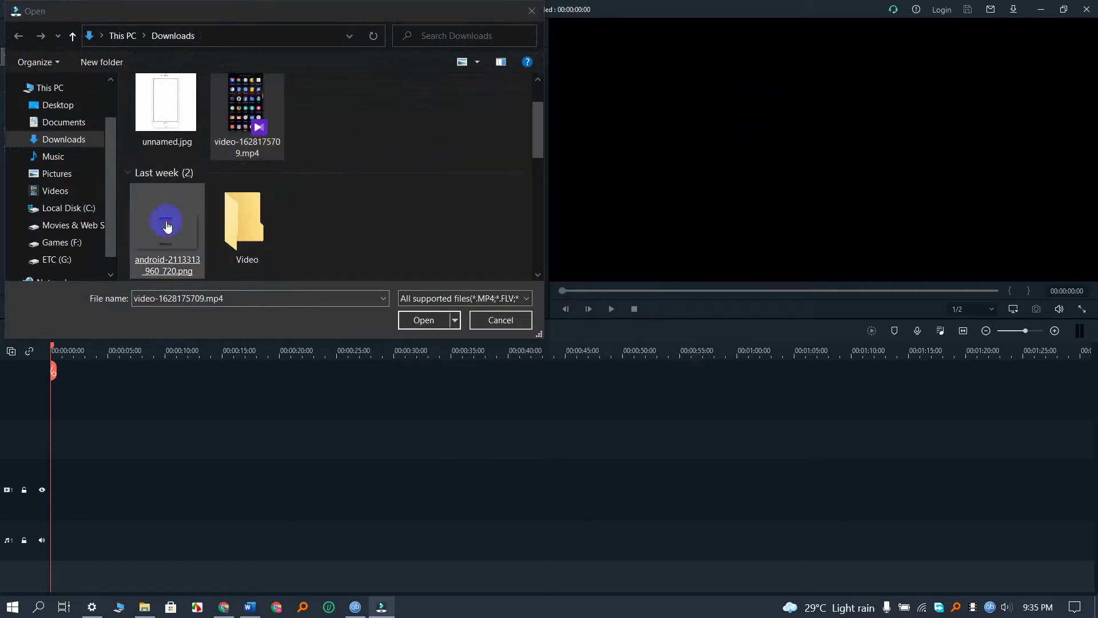
click(422, 322)
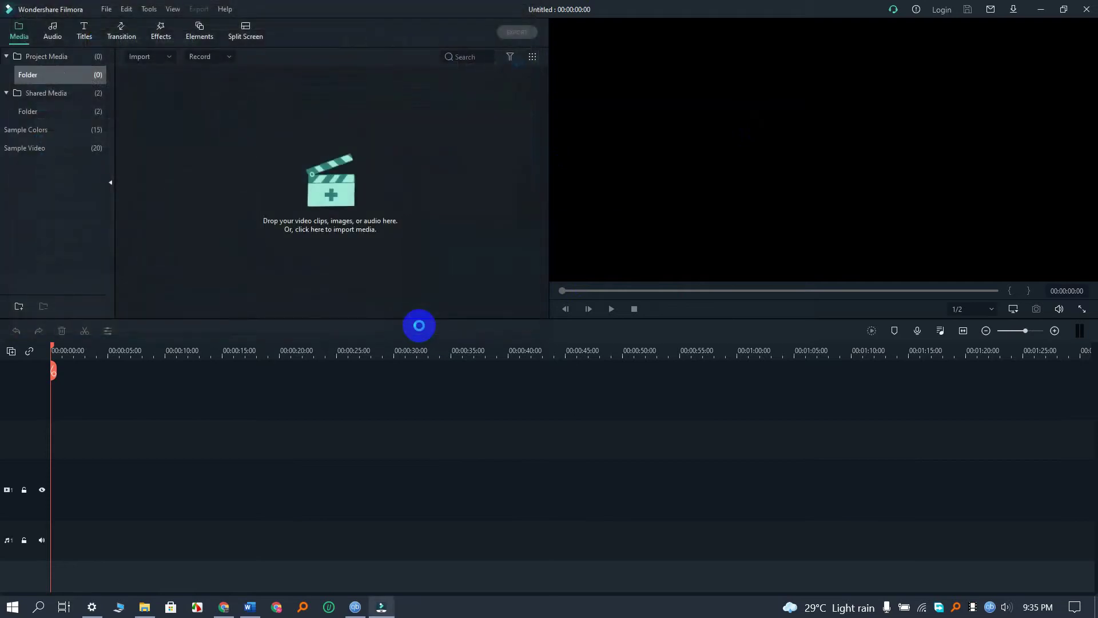
click(379, 230)
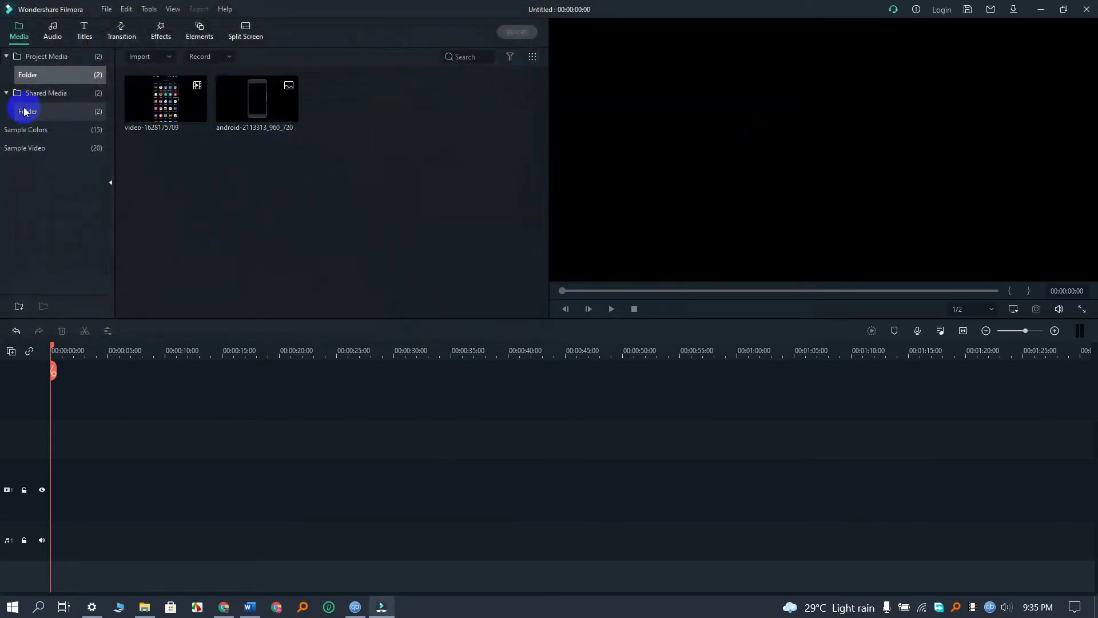
click(36, 130)
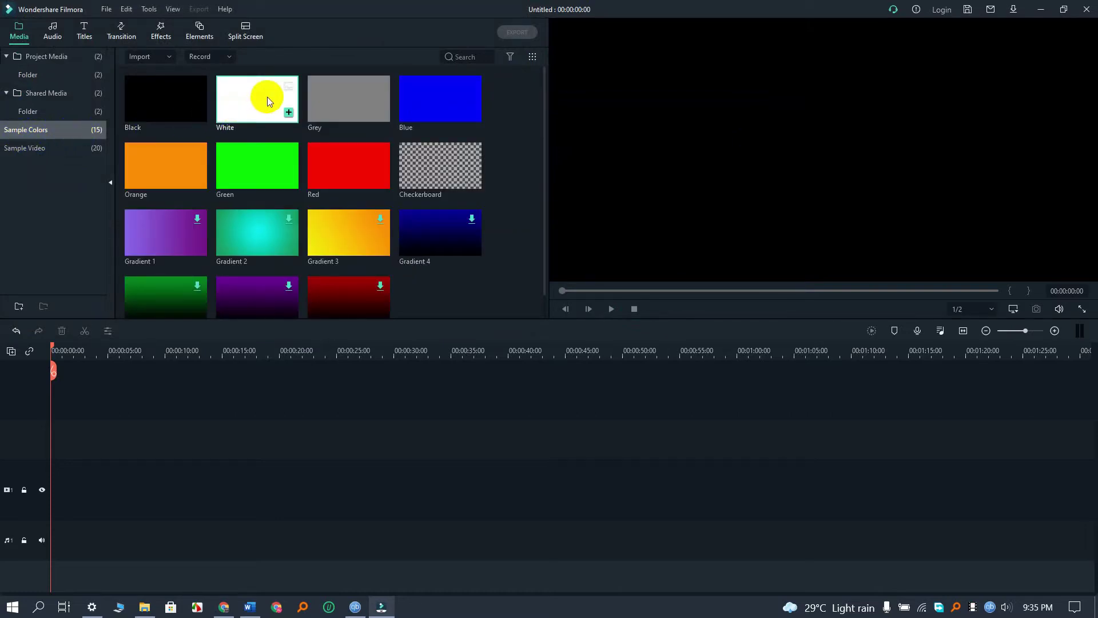
- Place the White sample colour on video track 1 and add two more video tracks
drag(267, 100, 51, 508)
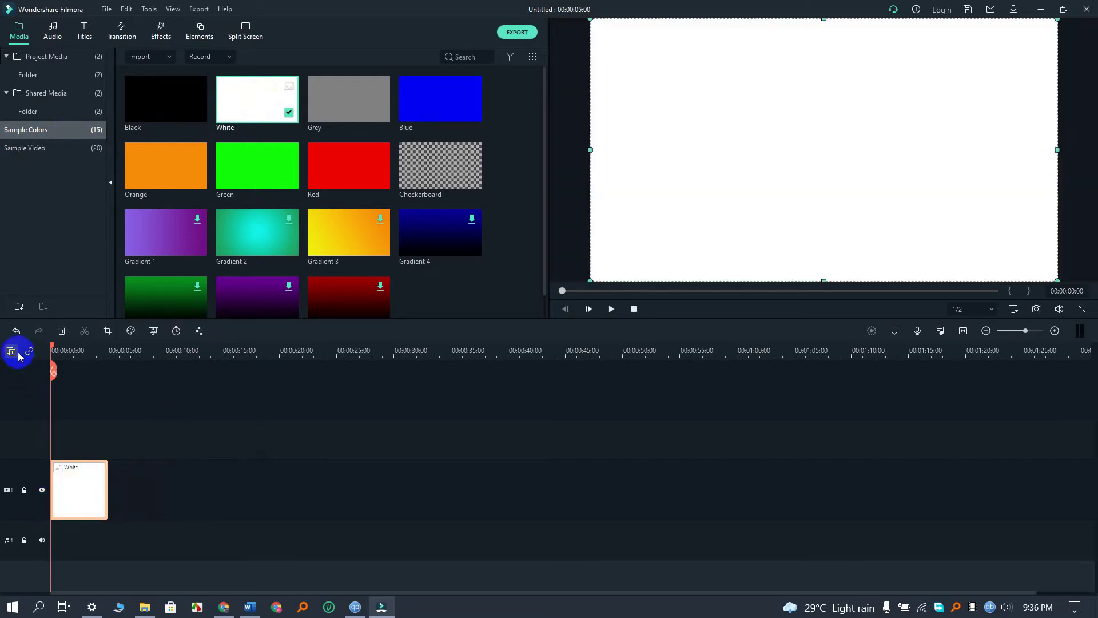
click(10, 351)
click(41, 362)
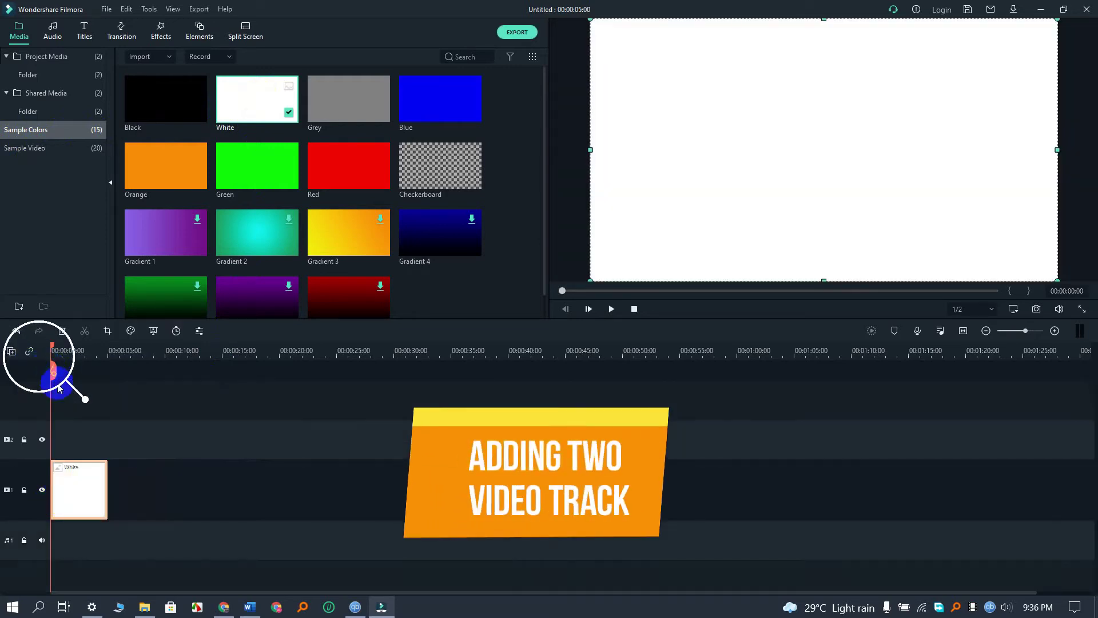
click(11, 350)
click(36, 362)
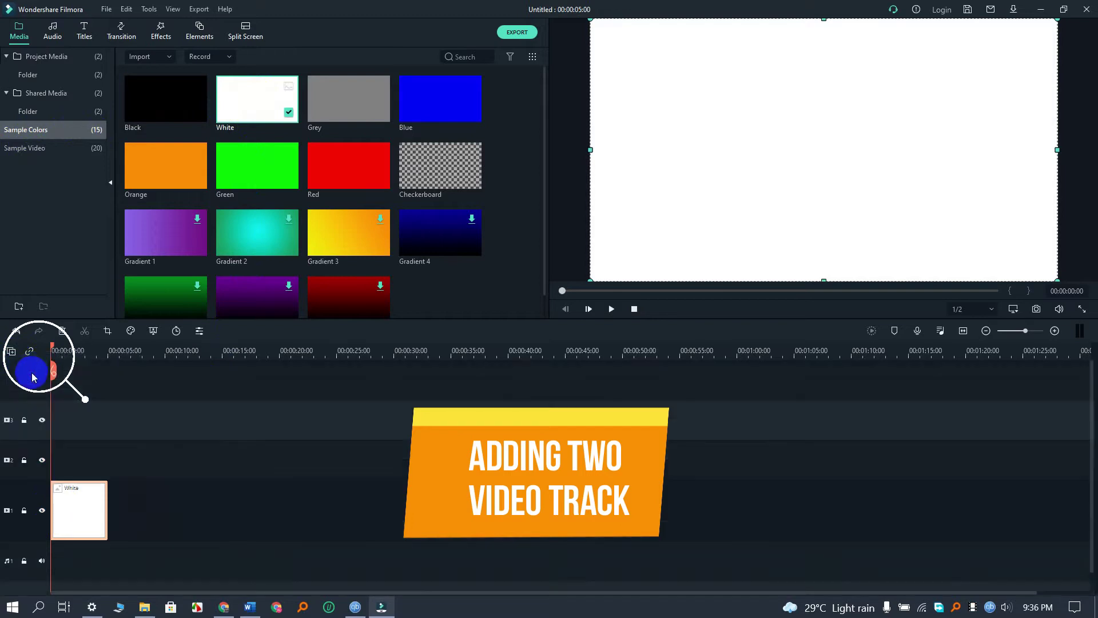
click(47, 57)
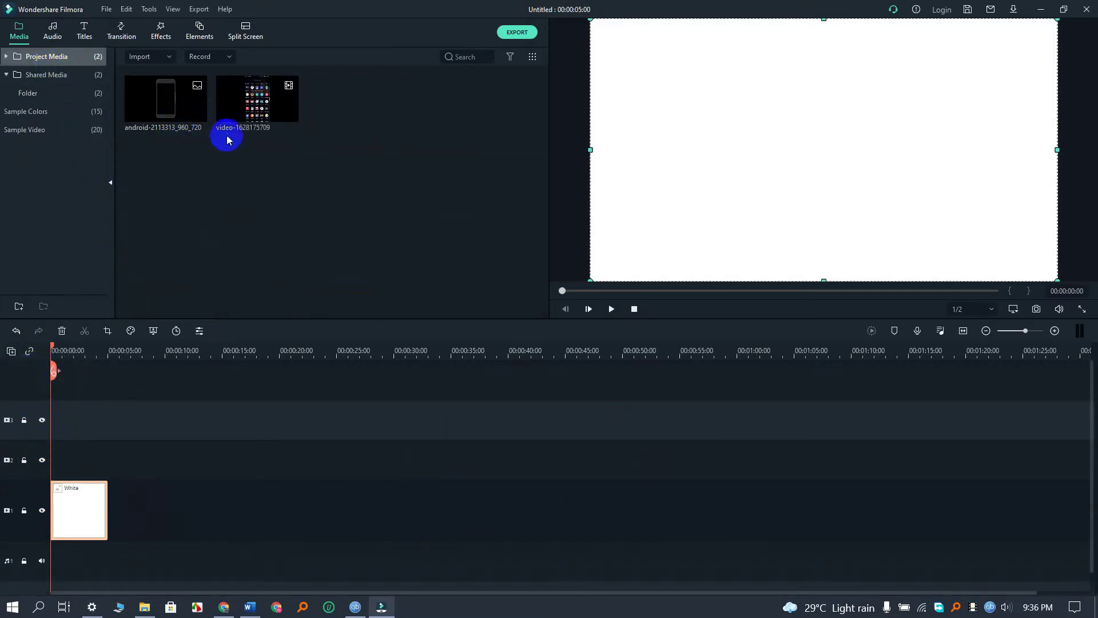
- Drag android-2113313_960_720 onto video track 2 at 0:00
mouse_move(244, 109)
mouse_move(176, 112)
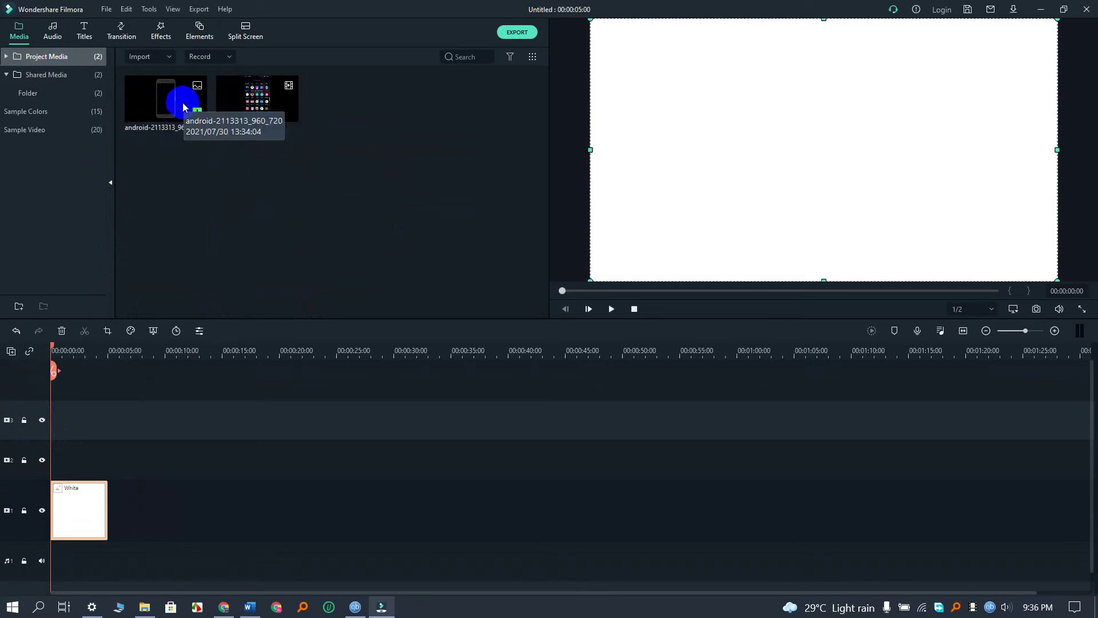
drag(171, 104, 59, 456)
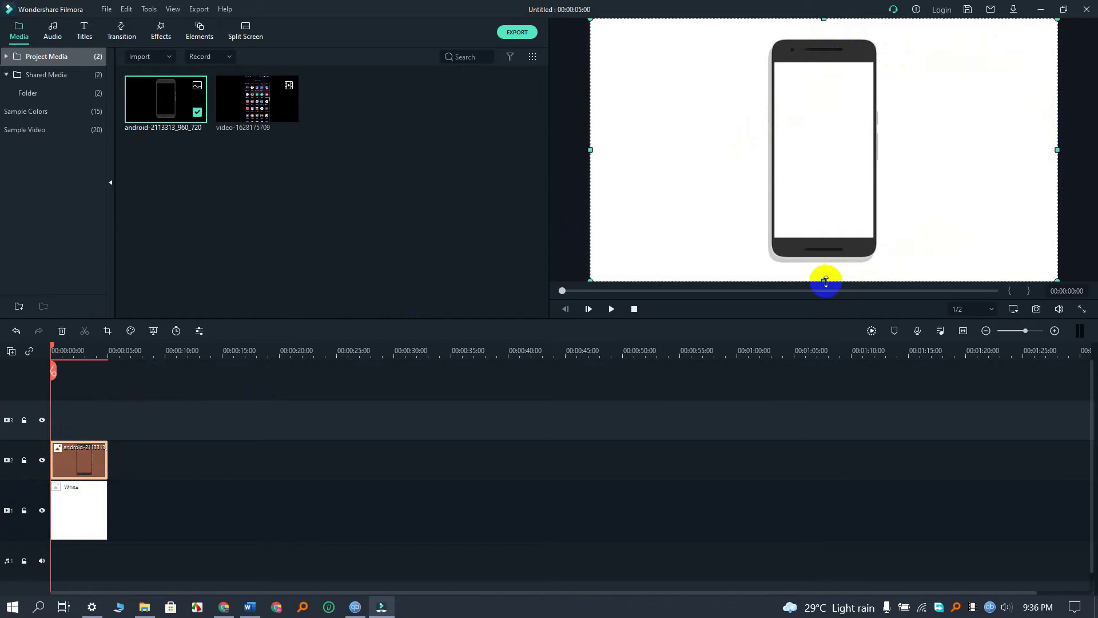
- Enlarge the phone frame image with its edge handles and centre it over the white background
drag(825, 279, 829, 297)
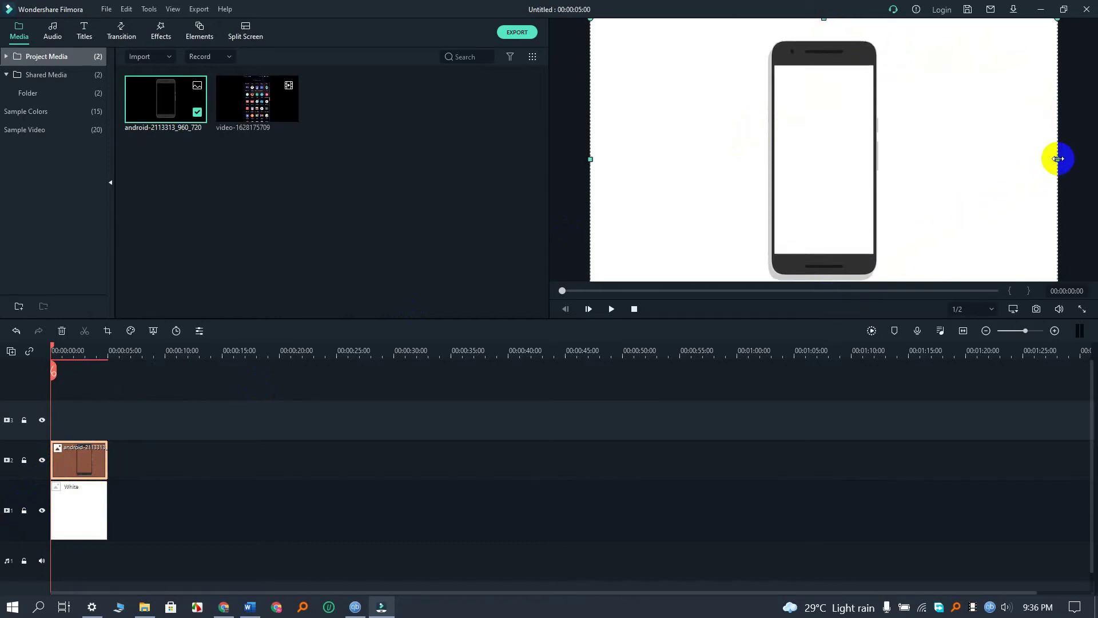
drag(1058, 158, 1076, 158)
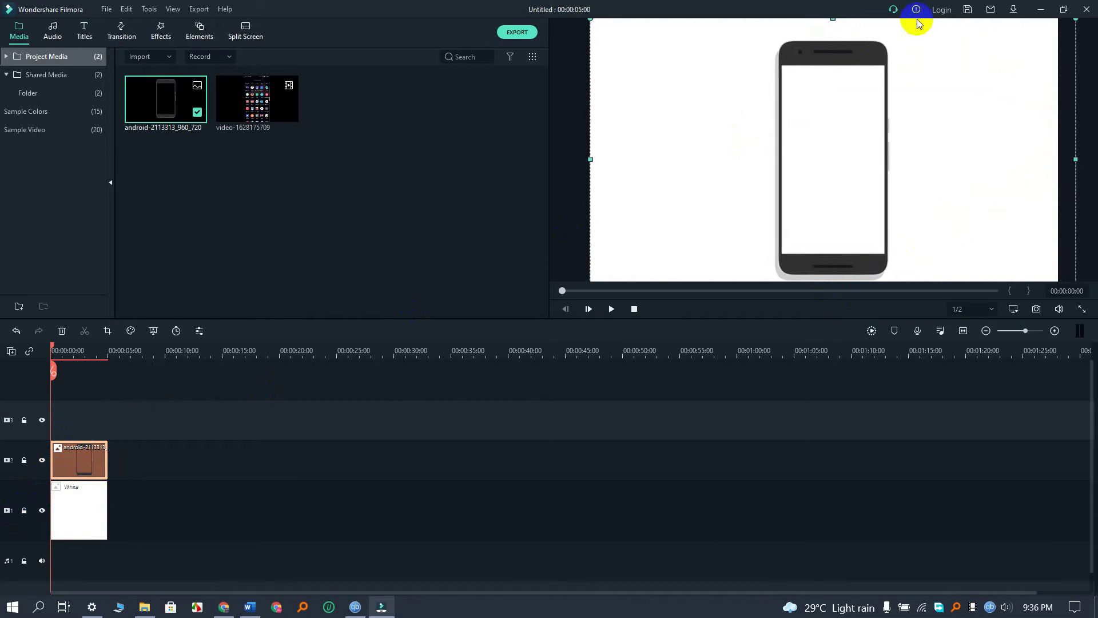
drag(835, 20, 833, 7)
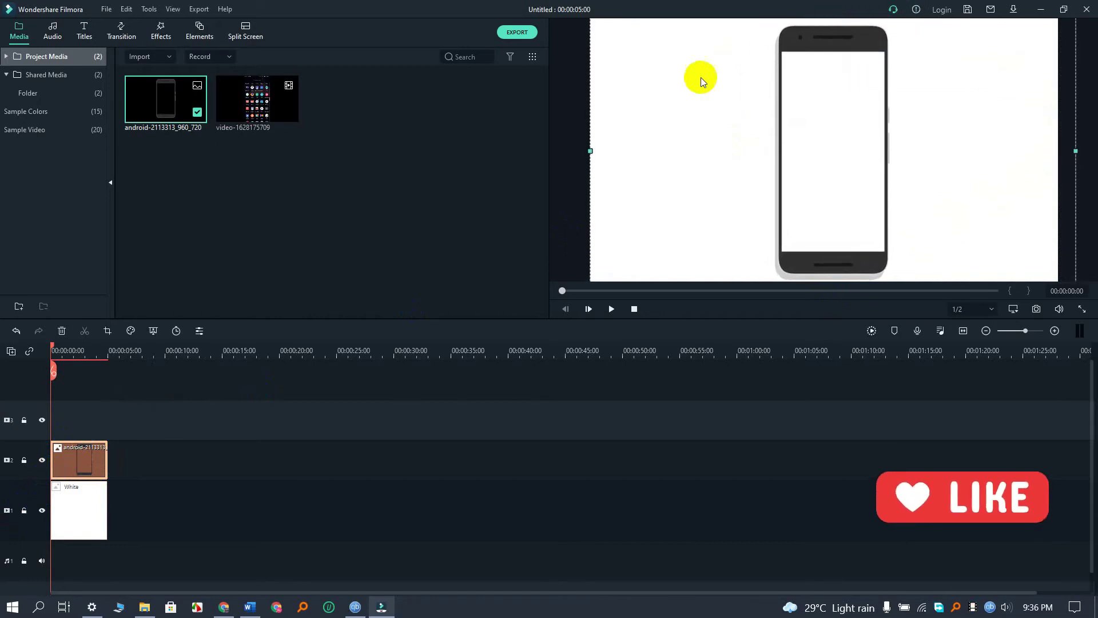
drag(589, 149, 574, 152)
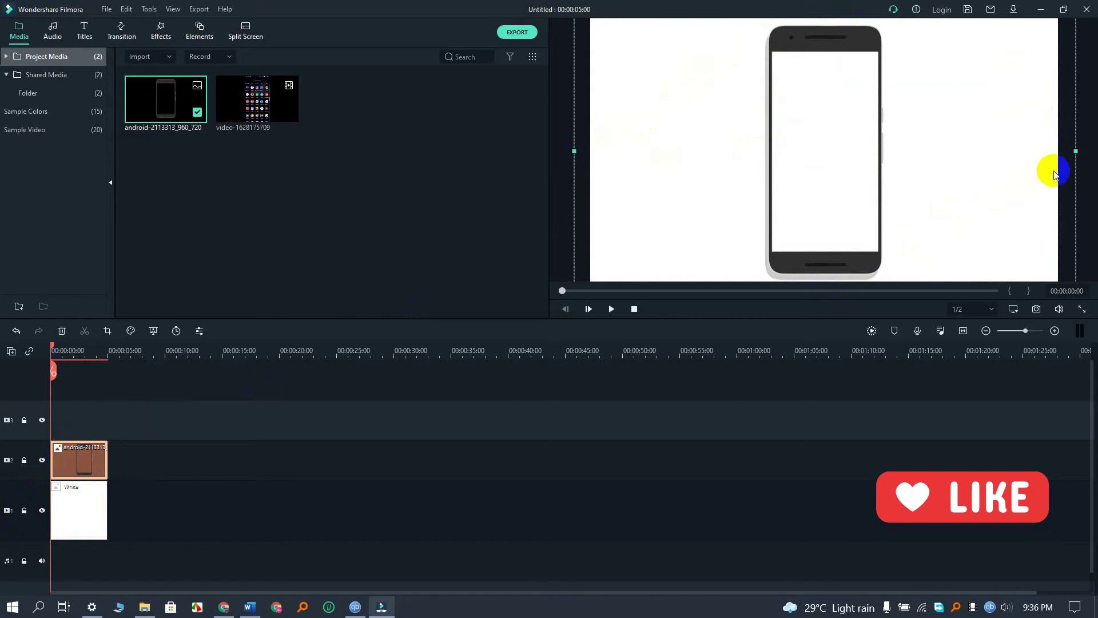
drag(1079, 151, 1090, 151)
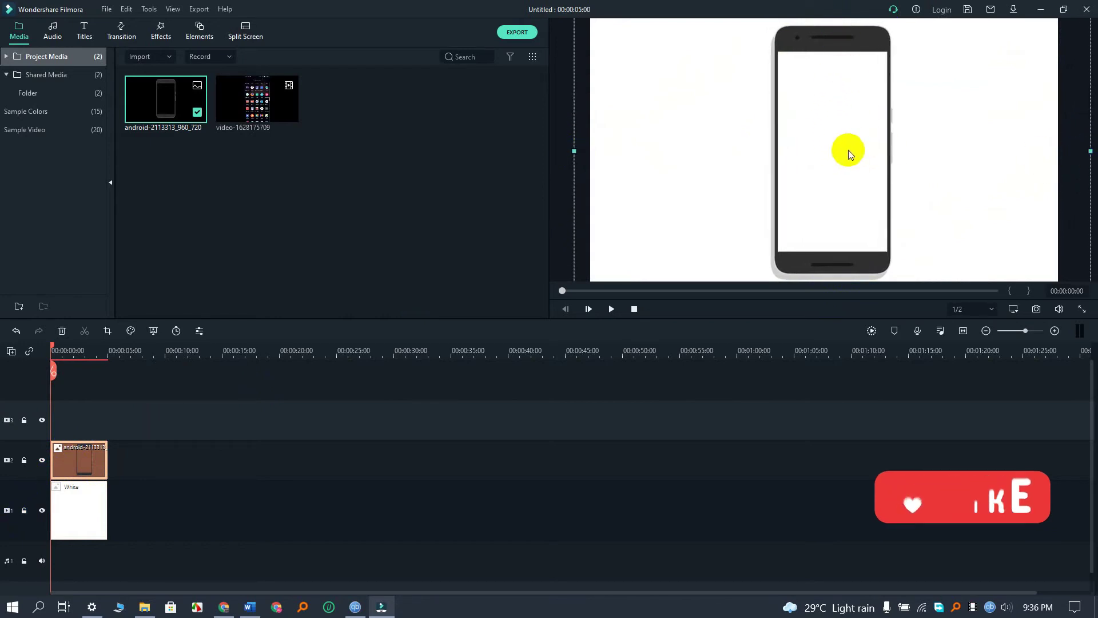
click(610, 287)
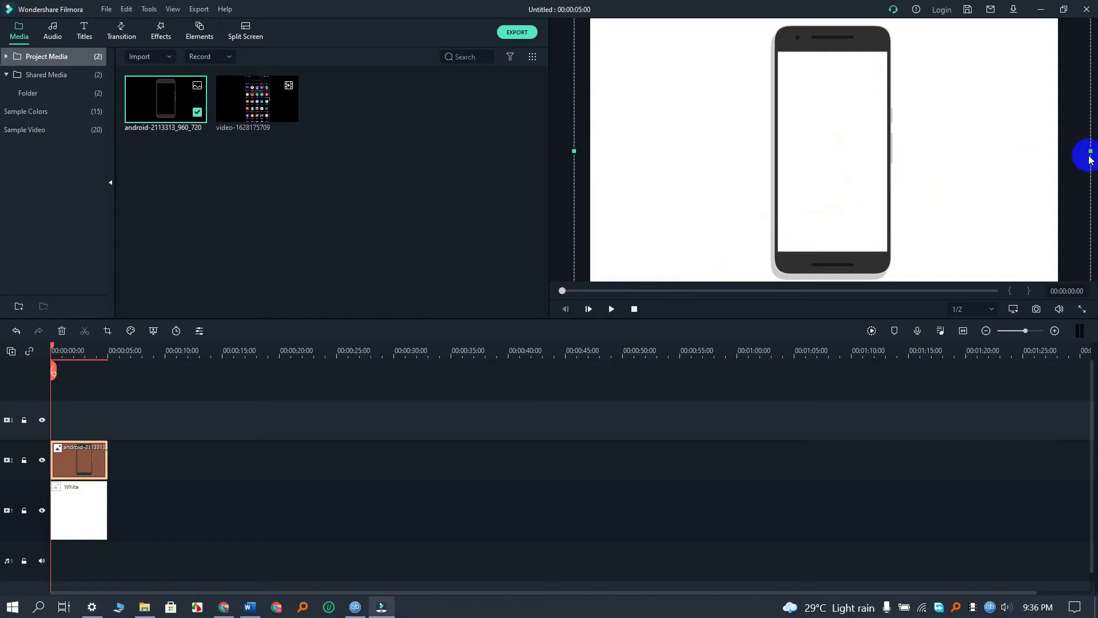
drag(1089, 151, 1094, 152)
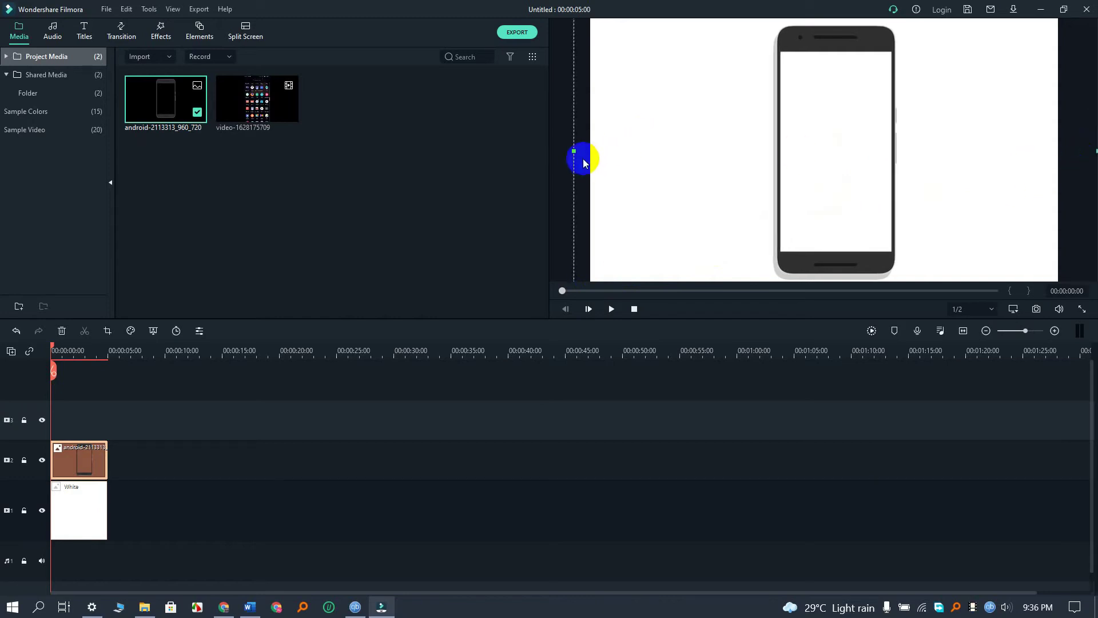
drag(572, 153, 567, 151)
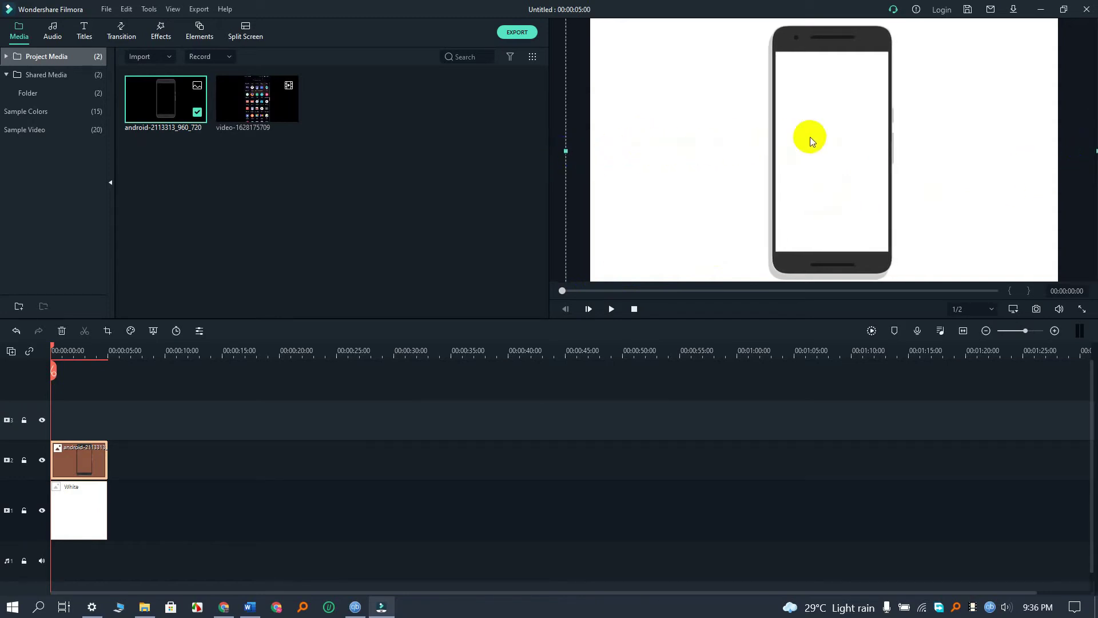
drag(841, 127, 830, 130)
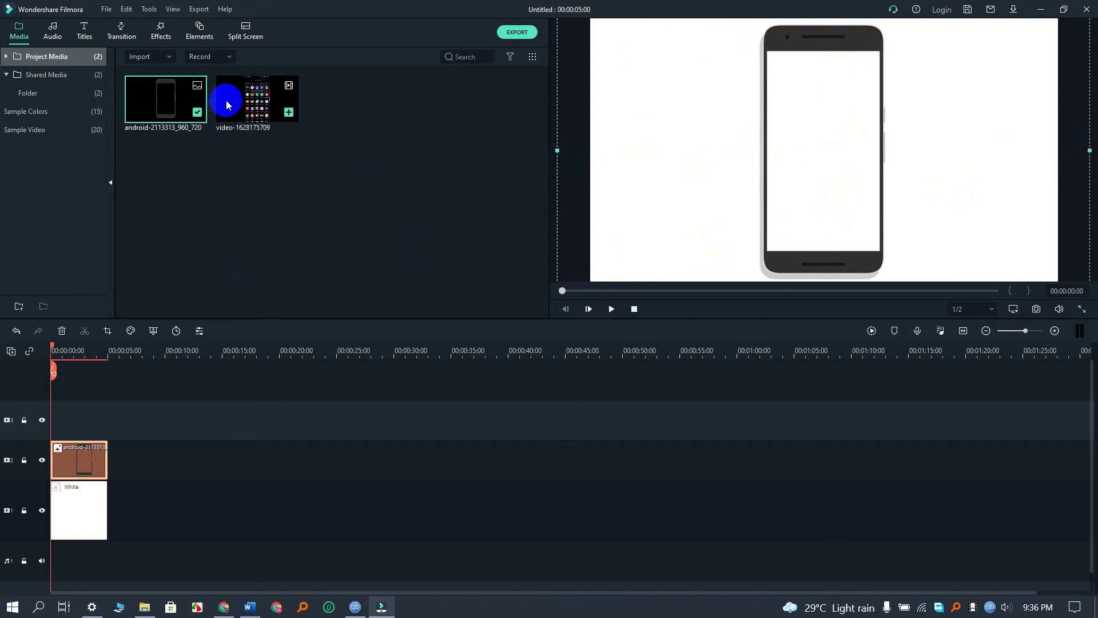
- Lock tracks 1 and 2, then place the sample video on track 3
drag(250, 104, 67, 439)
click(26, 461)
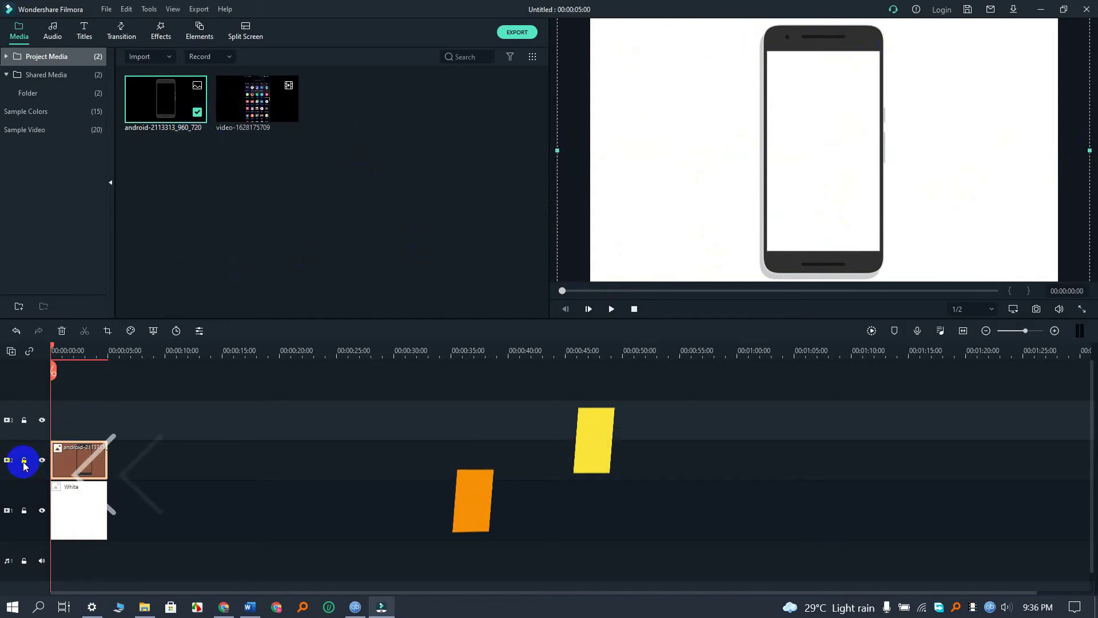
click(24, 511)
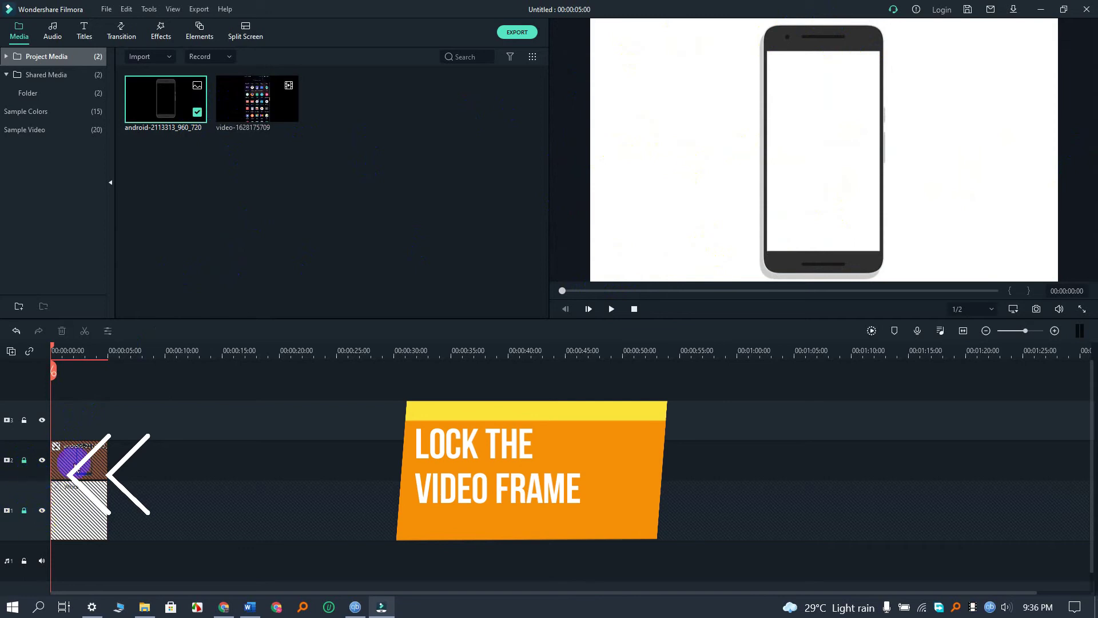
drag(277, 76, 51, 423)
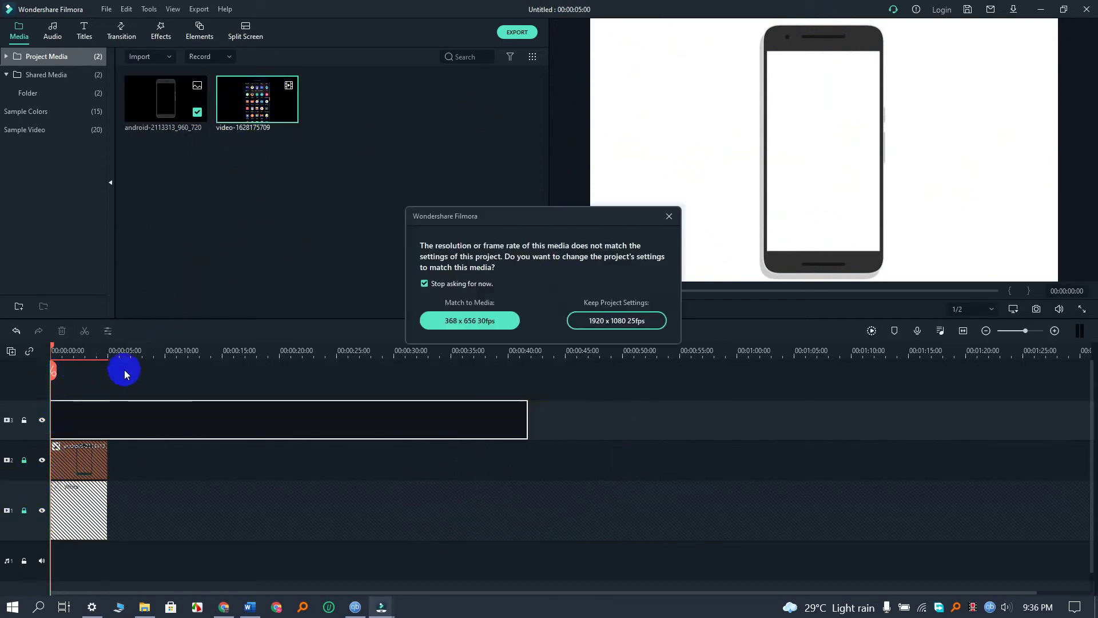
- Keep the 1920 x 1080 25fps project settings and trim the video to 00:00:05:00
click(478, 321)
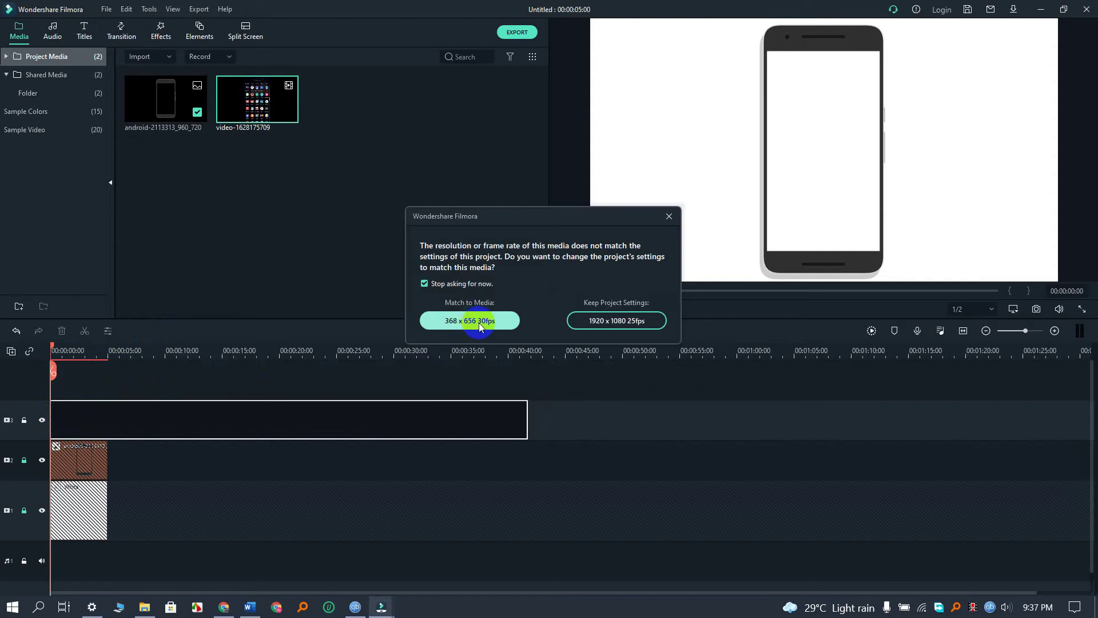
click(585, 318)
click(526, 423)
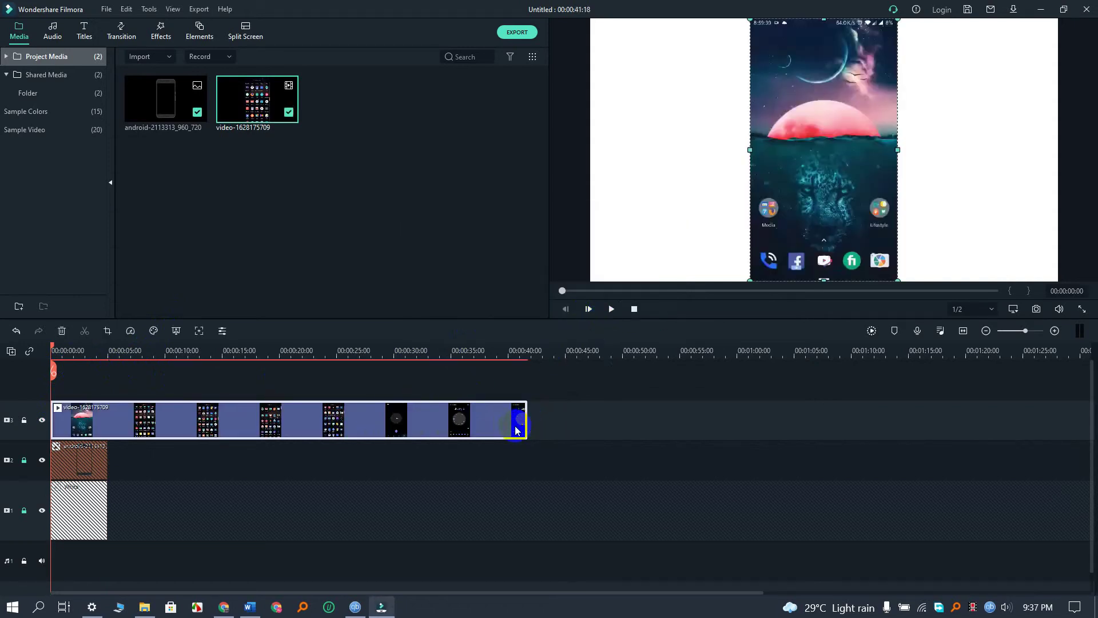
drag(526, 422, 109, 482)
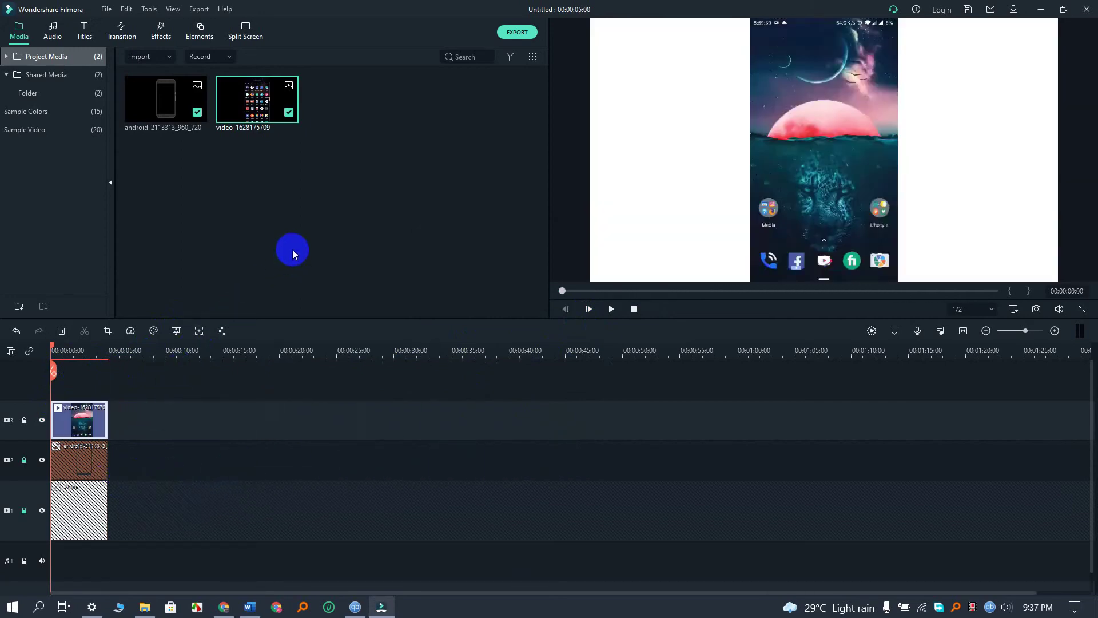
- Resize the track-3 video with its corner handles and centre it inside the phone screen
double_click(789, 159)
drag(750, 19, 794, 89)
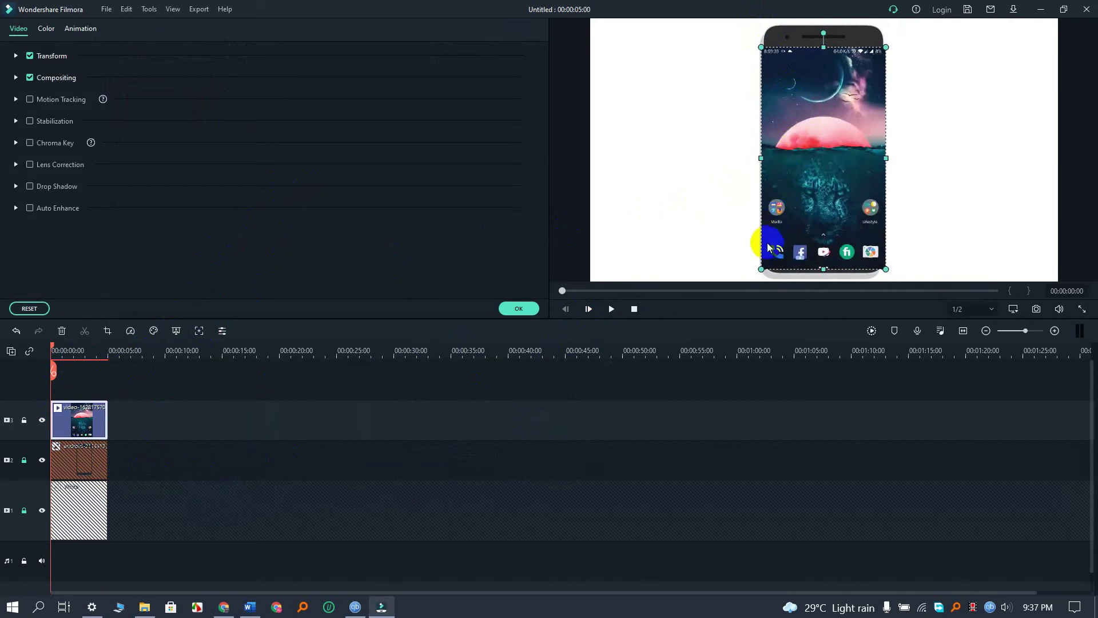
drag(761, 267, 809, 245)
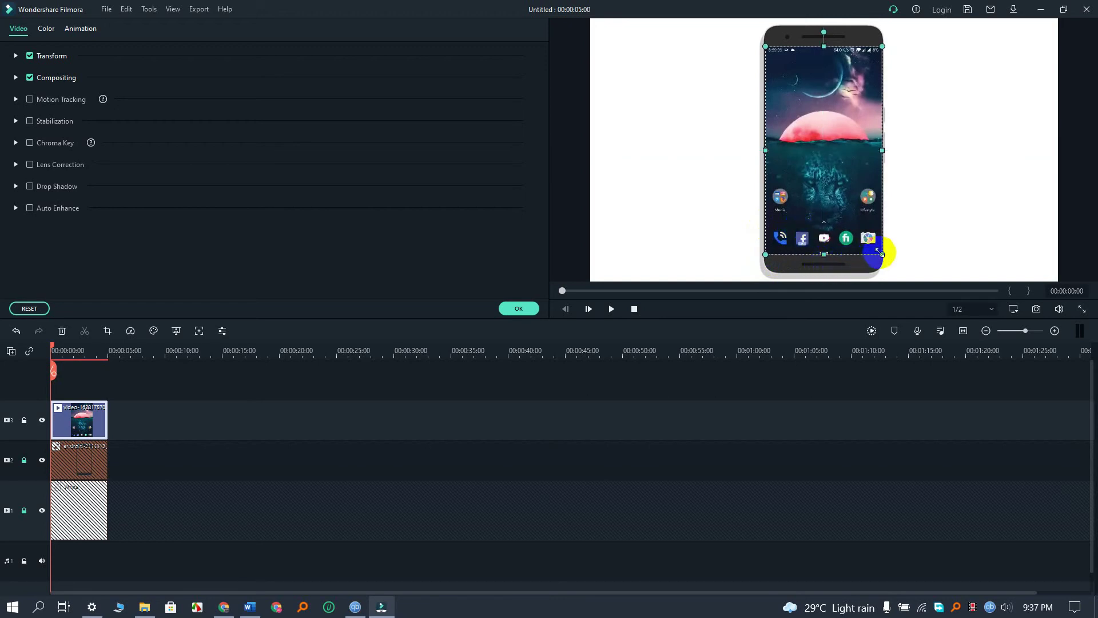
drag(881, 253, 876, 233)
drag(824, 195, 830, 189)
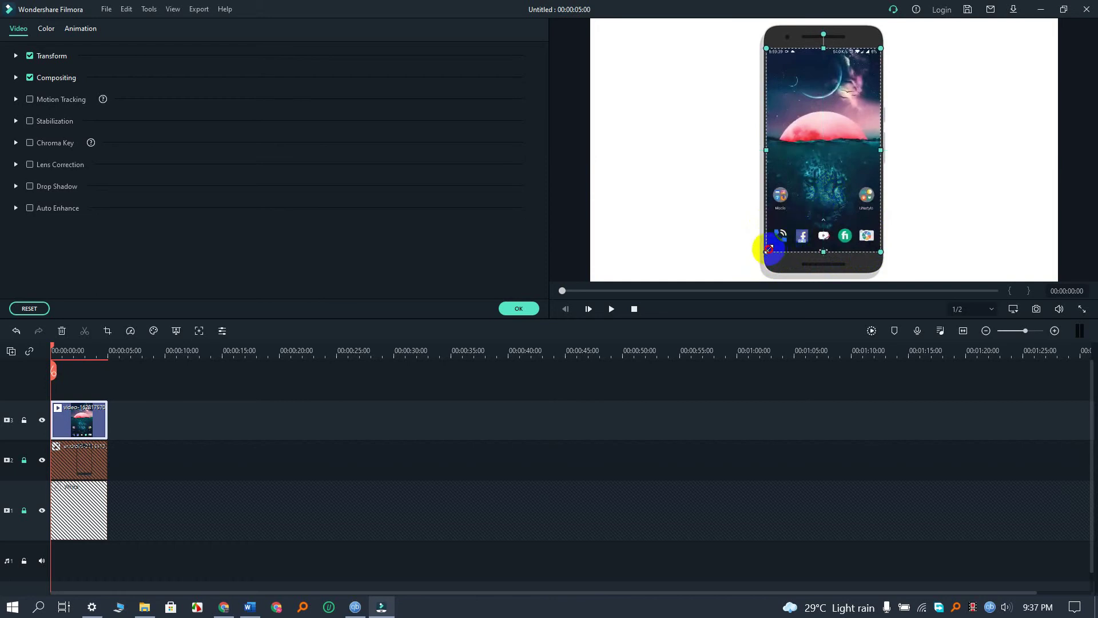
drag(768, 250, 770, 235)
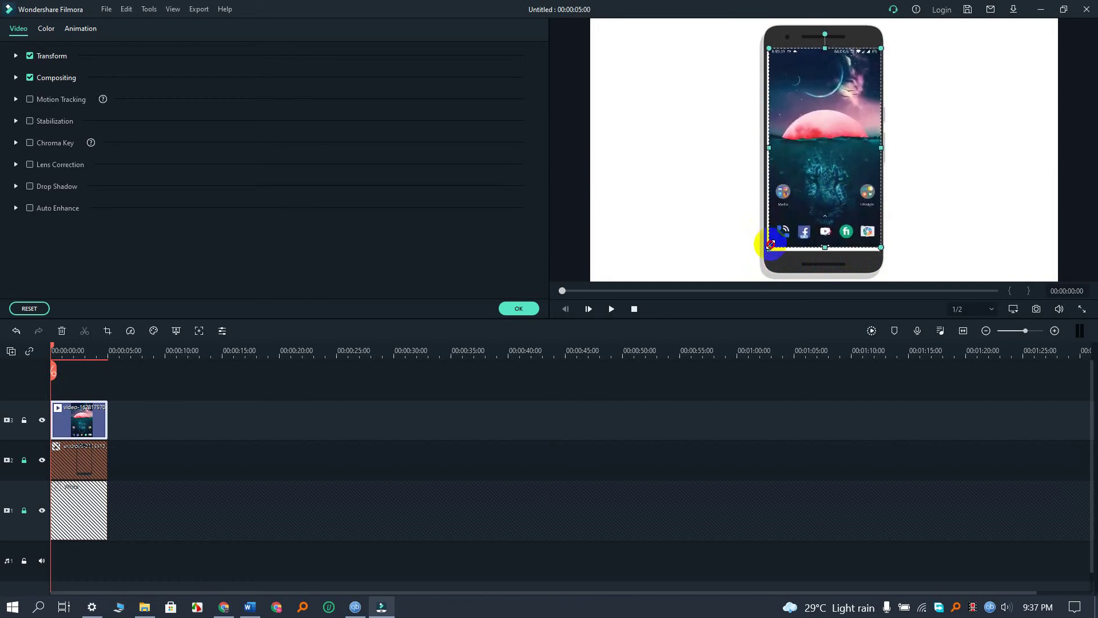
drag(817, 195, 821, 187)
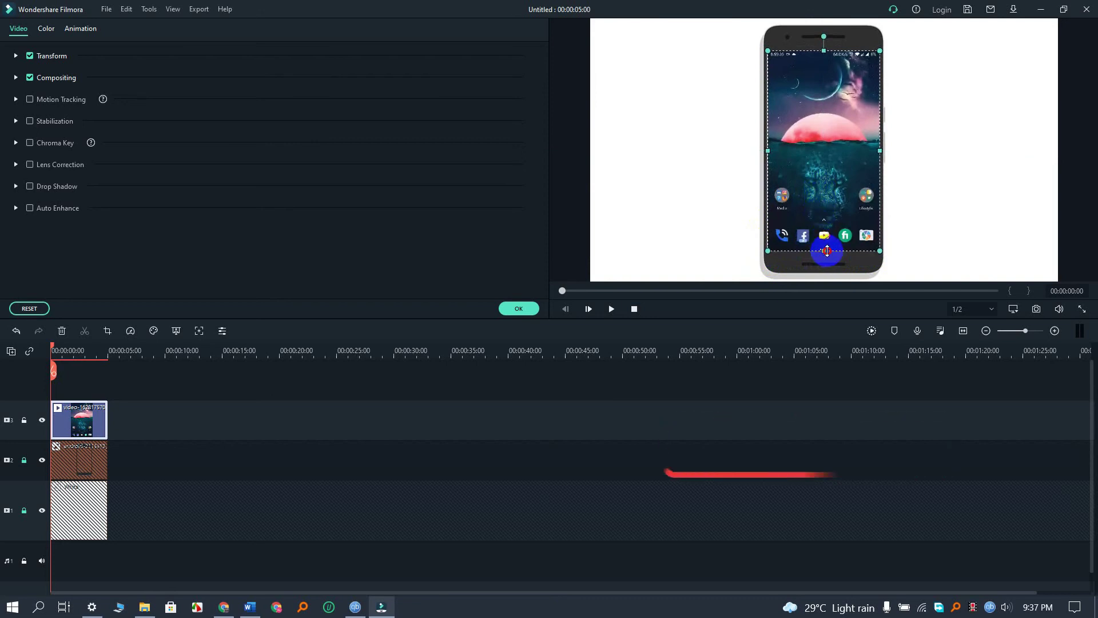
drag(828, 198, 827, 198)
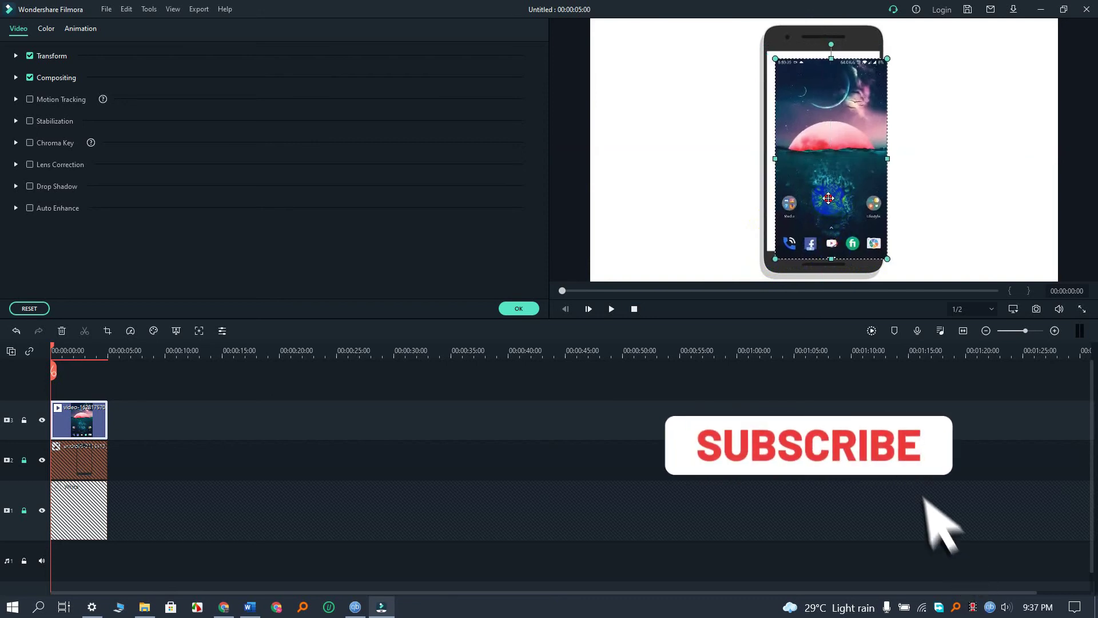
- Check the fit of the video inside the phone frame and apply the edits with OK
click(1045, 139)
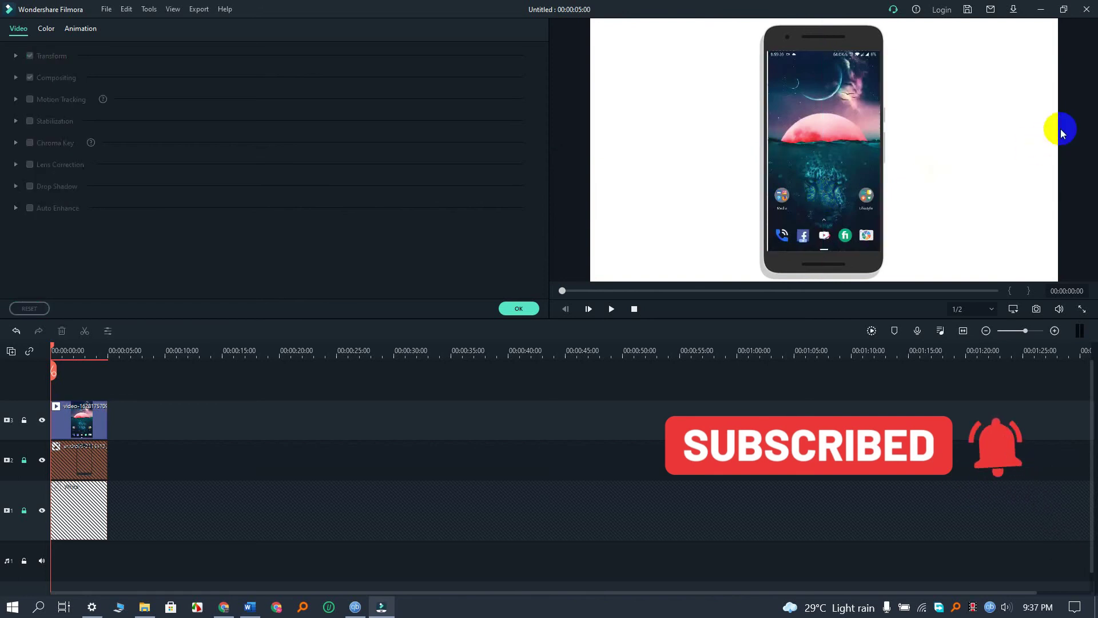
click(793, 136)
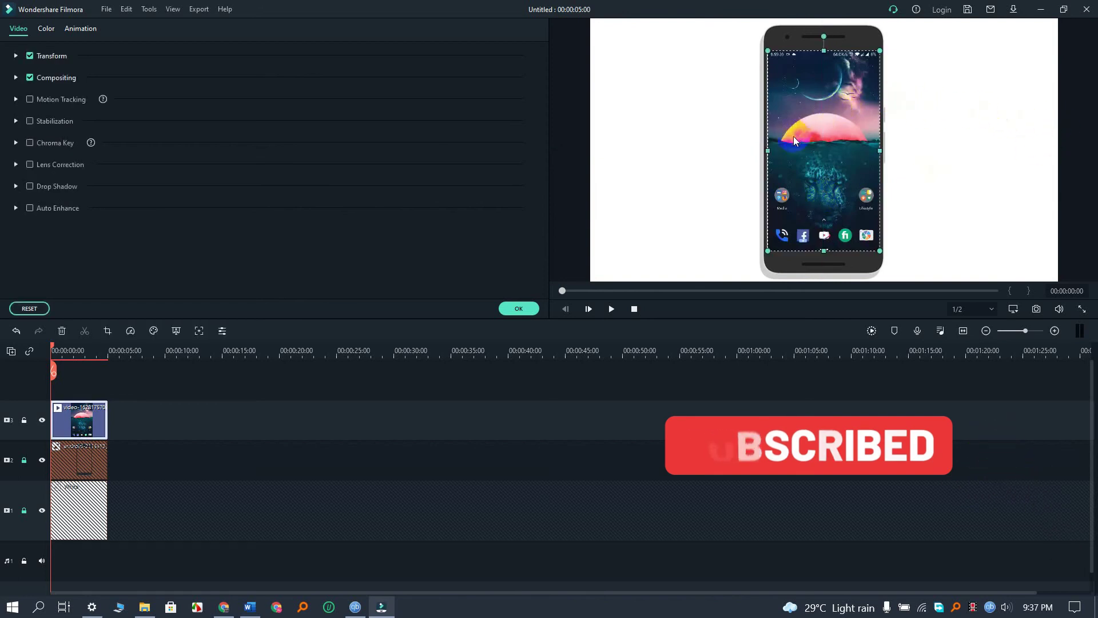
click(1041, 101)
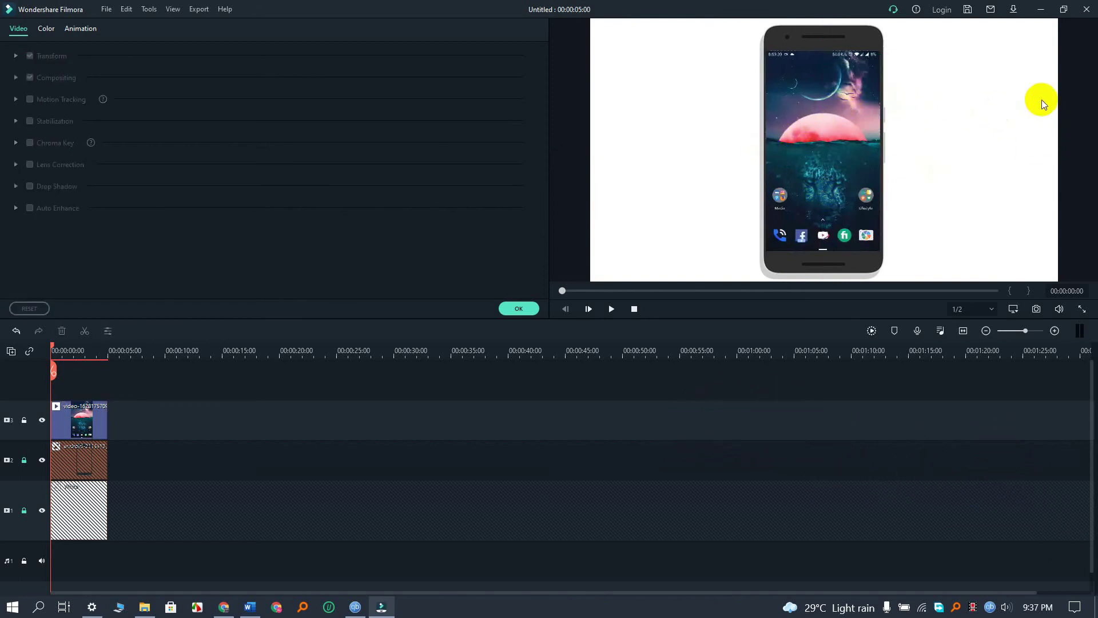
click(519, 312)
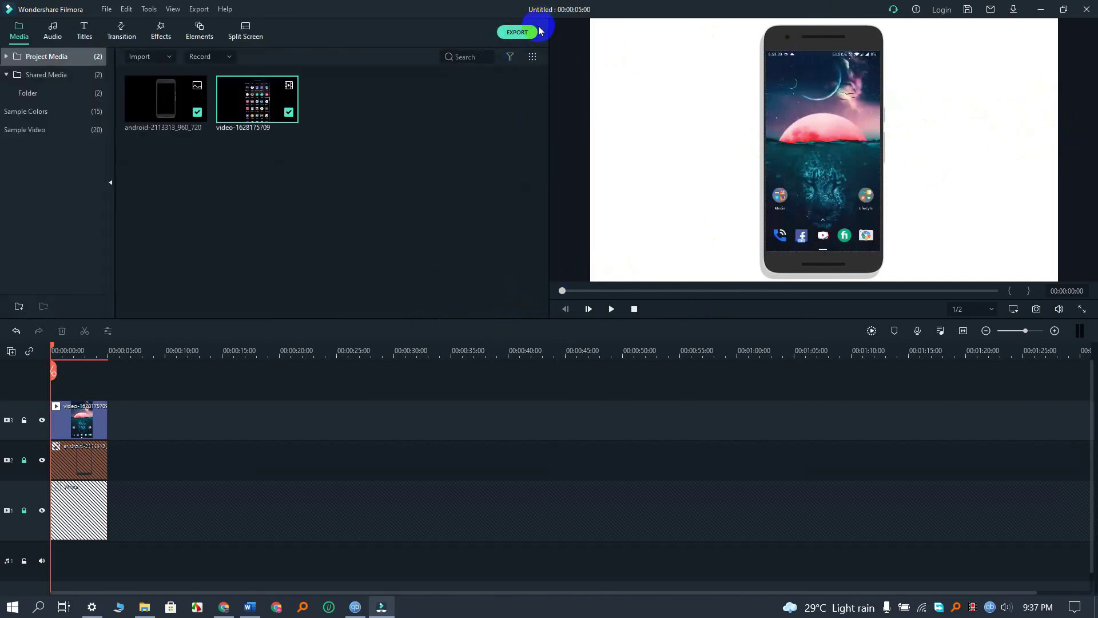
click(507, 35)
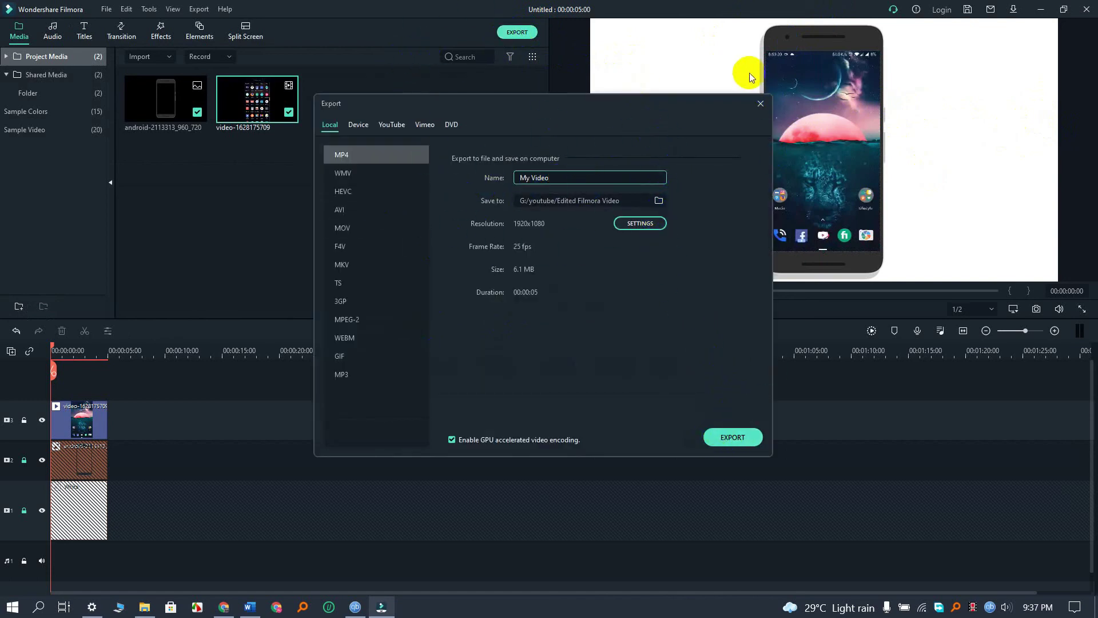
click(761, 105)
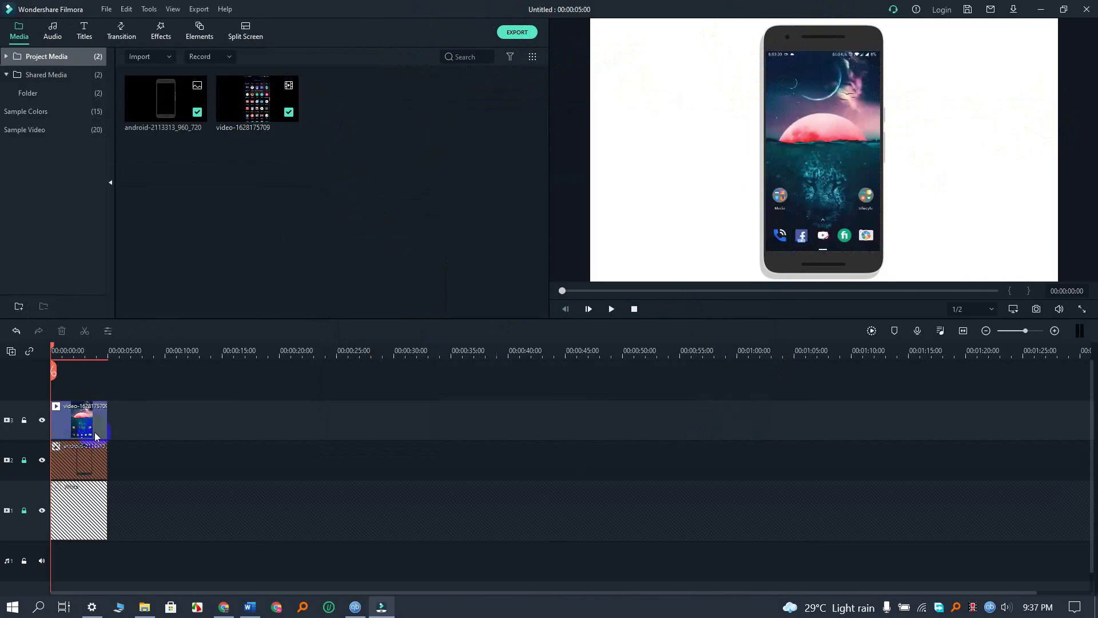